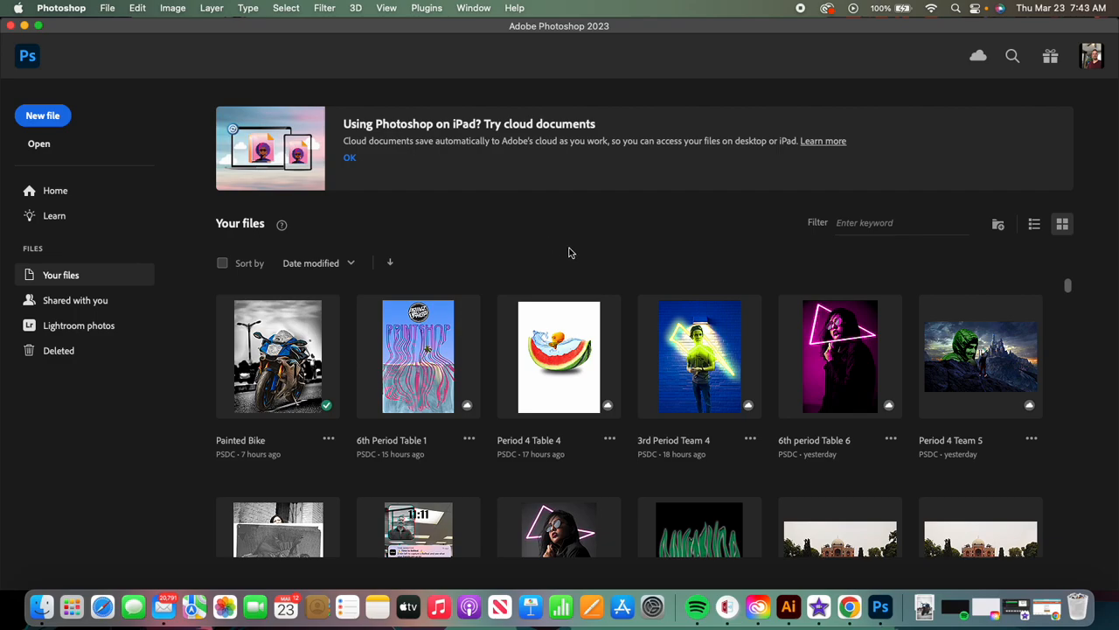
# - Switch to Chrome and open the Unsplash website in a new tab
pyautogui.click(850, 607)
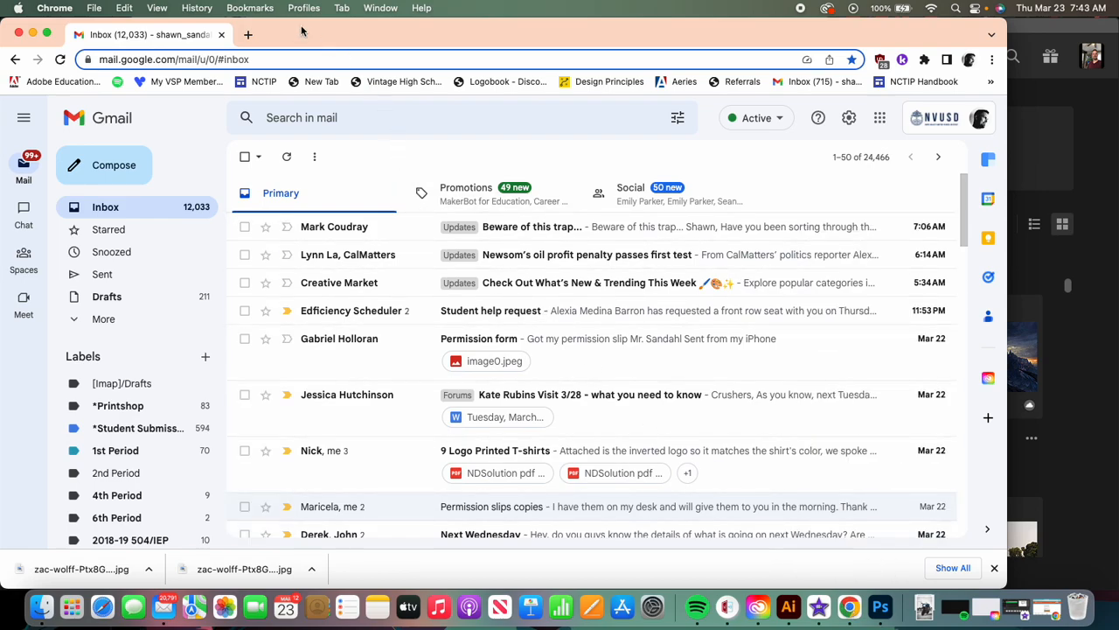
pyautogui.click(248, 35)
pyautogui.click(249, 58)
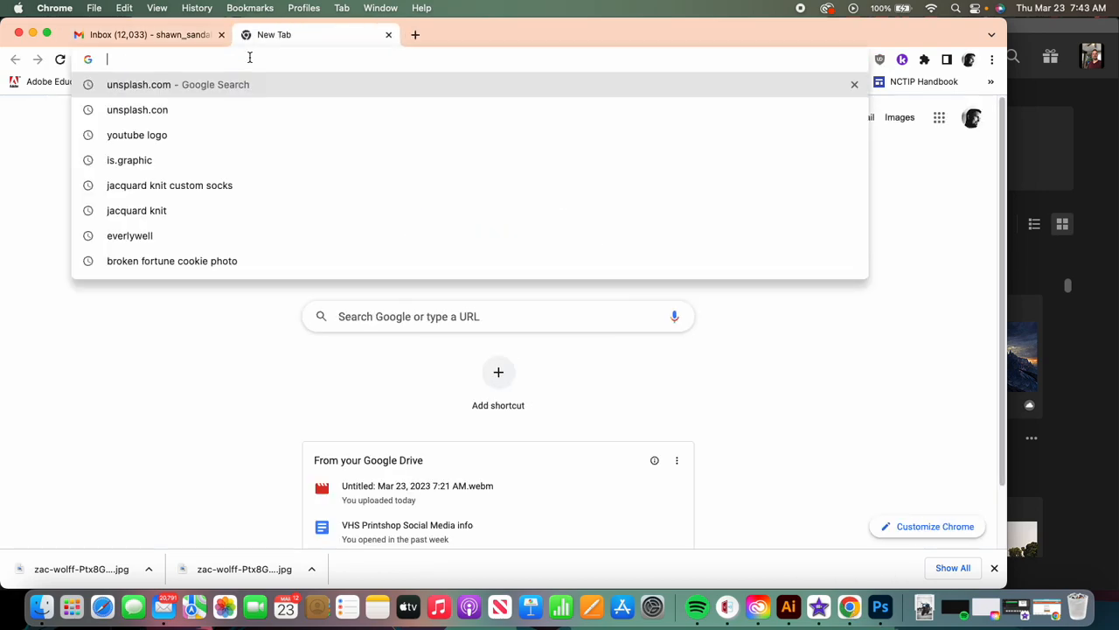
pyautogui.click(165, 86)
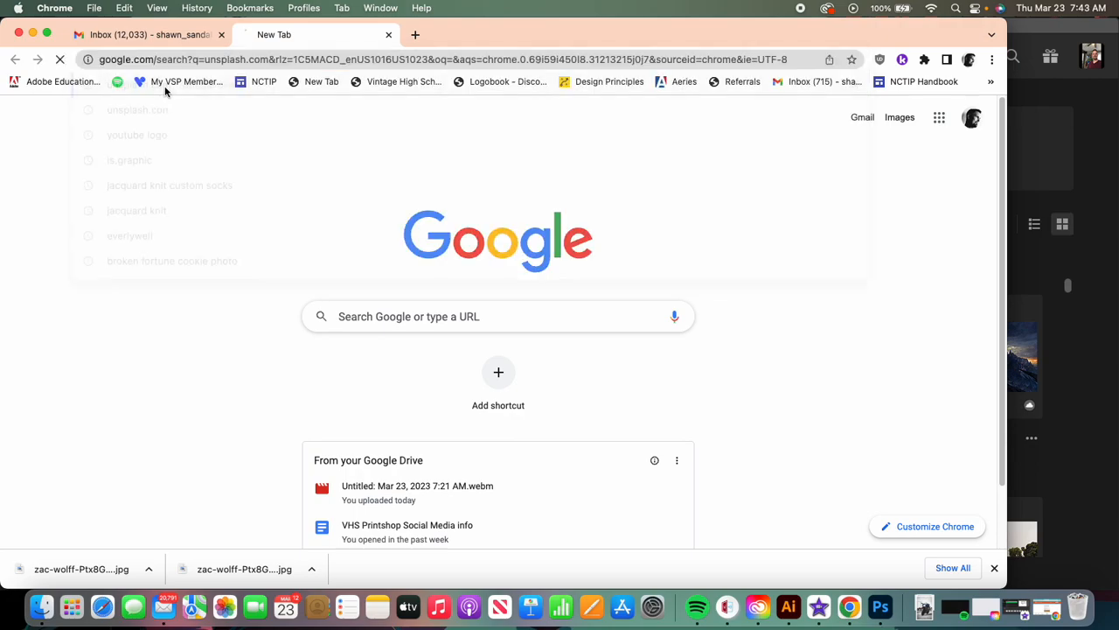
pyautogui.click(377, 270)
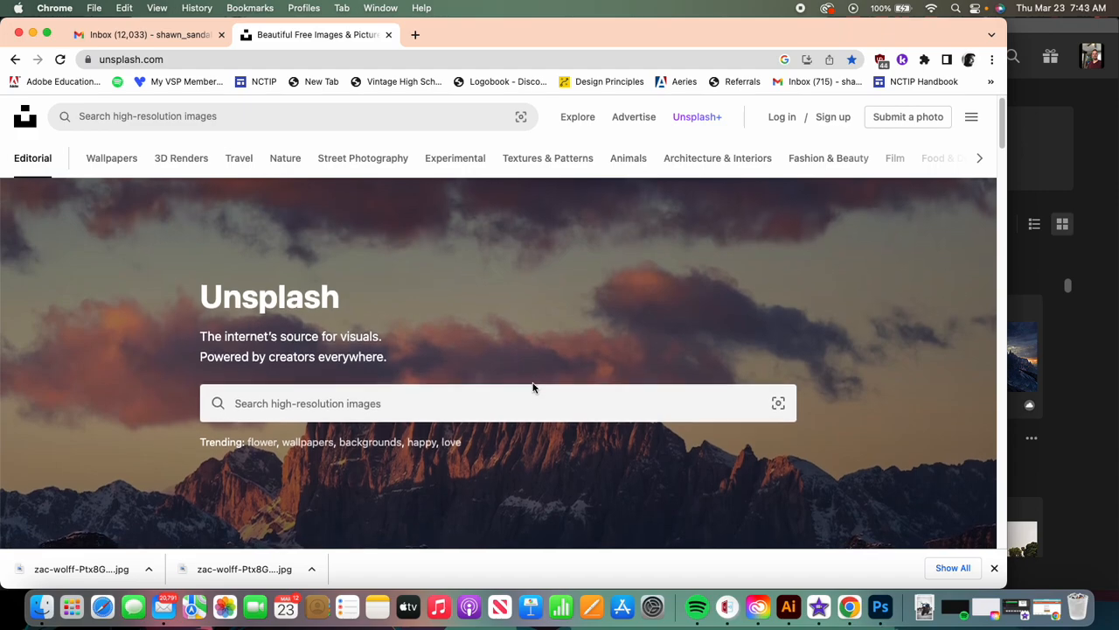
# - Search Unsplash for "motorcycle" photos
pyautogui.scroll(-3, 534, 388)
pyautogui.scroll(3, 532, 385)
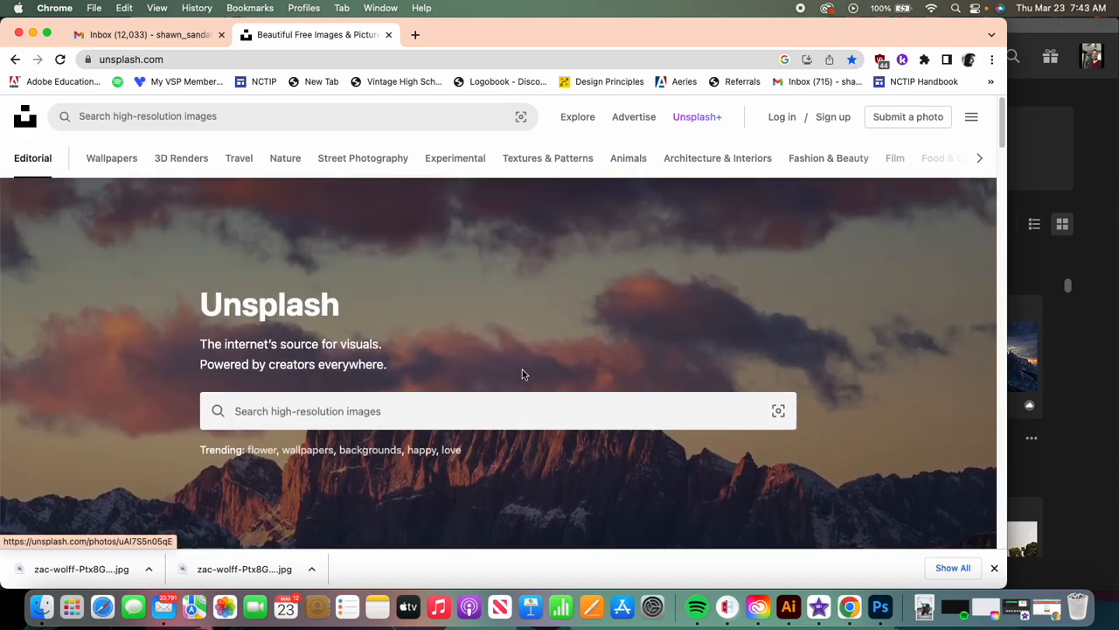
pyautogui.click(501, 410)
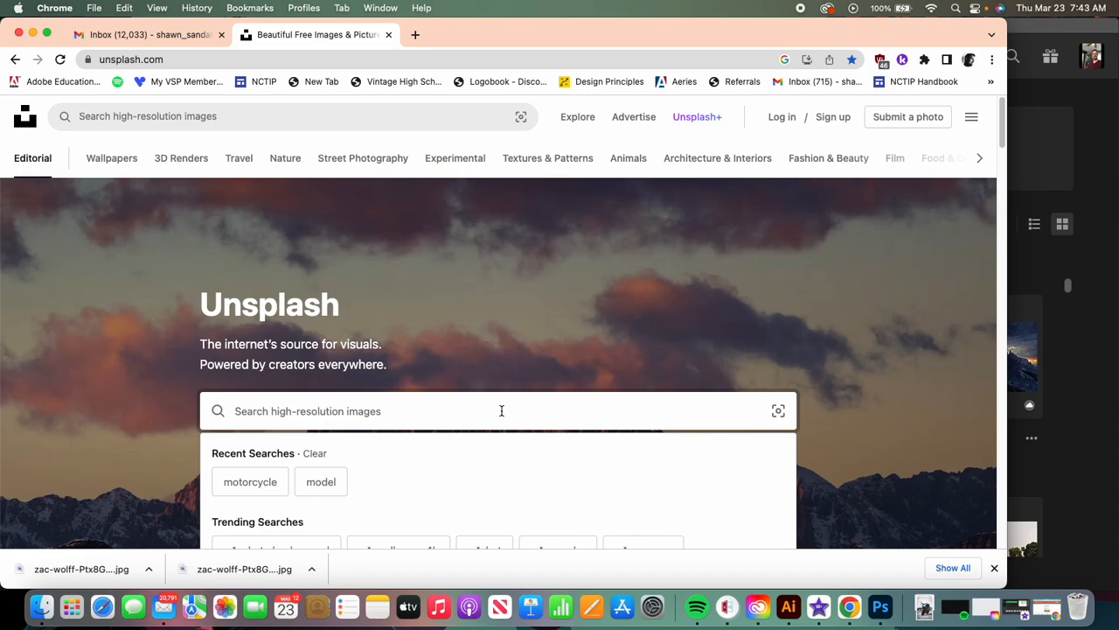
pyautogui.write('motor')
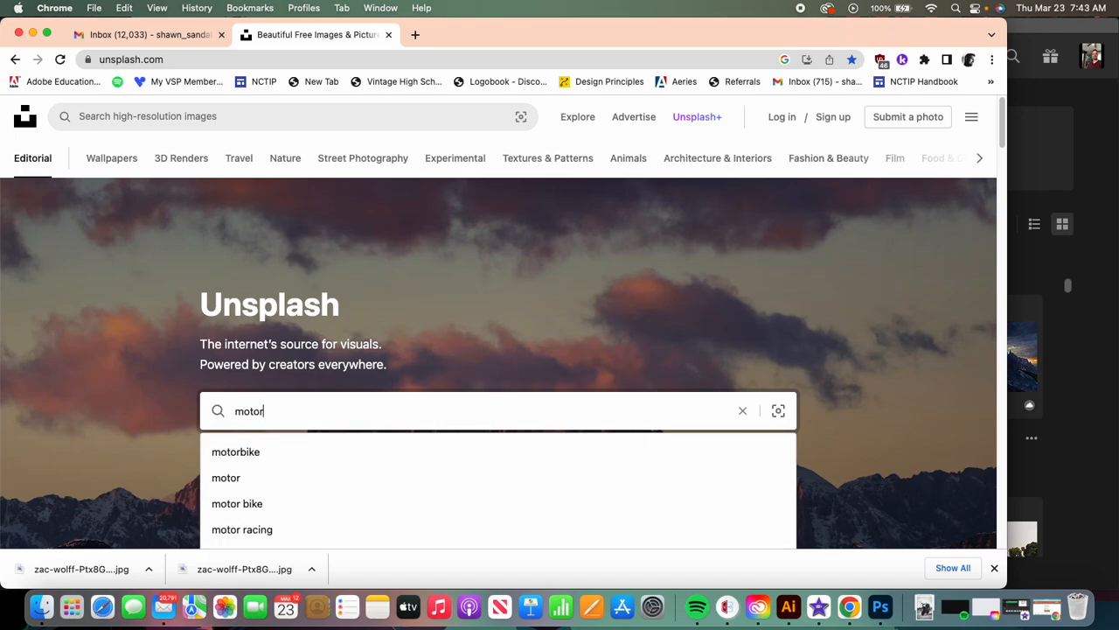
pyautogui.write('cycle')
pyautogui.press('Return')
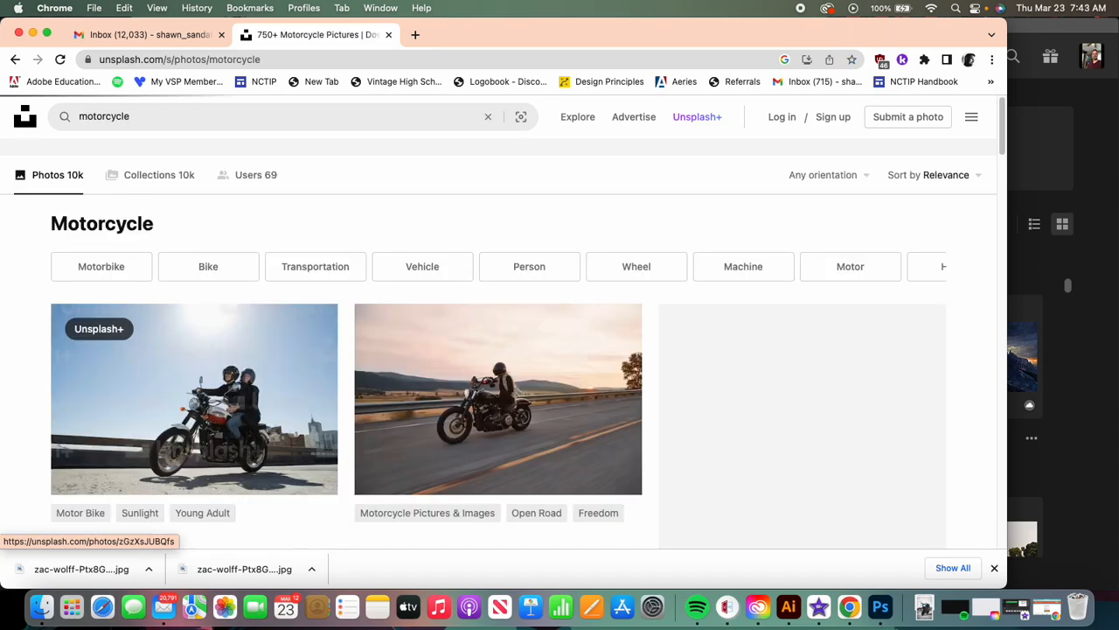
# - Find the portrait photo of the blue sport bike parked on grey asphalt in the results and download it
pyautogui.scroll(-3, 502, 412)
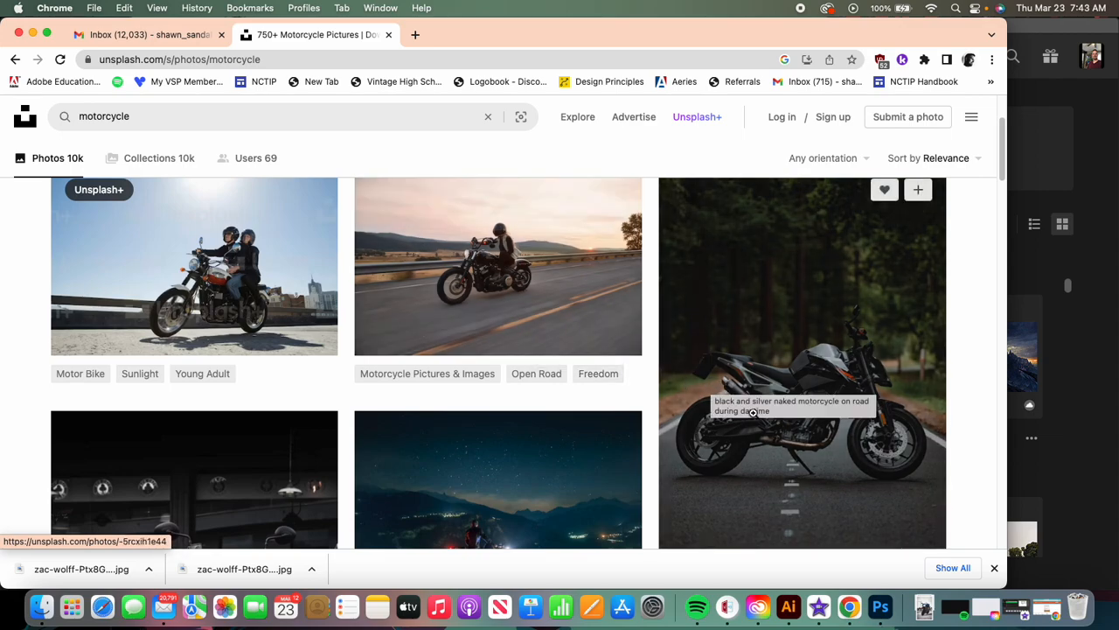
pyautogui.scroll(-2, 726, 409)
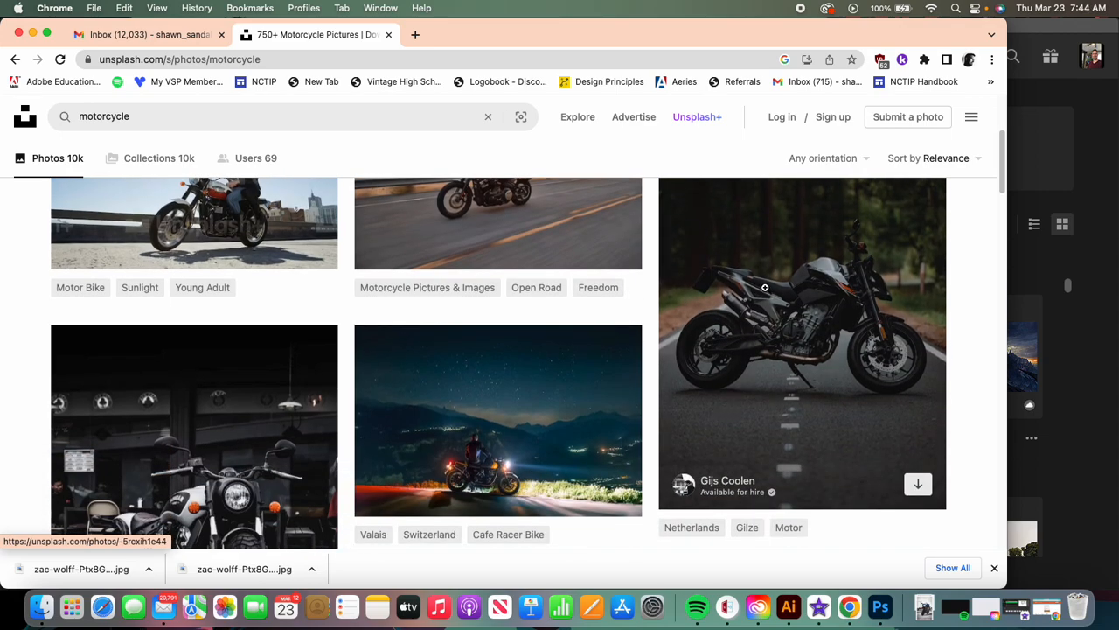
pyautogui.scroll(-5, 555, 382)
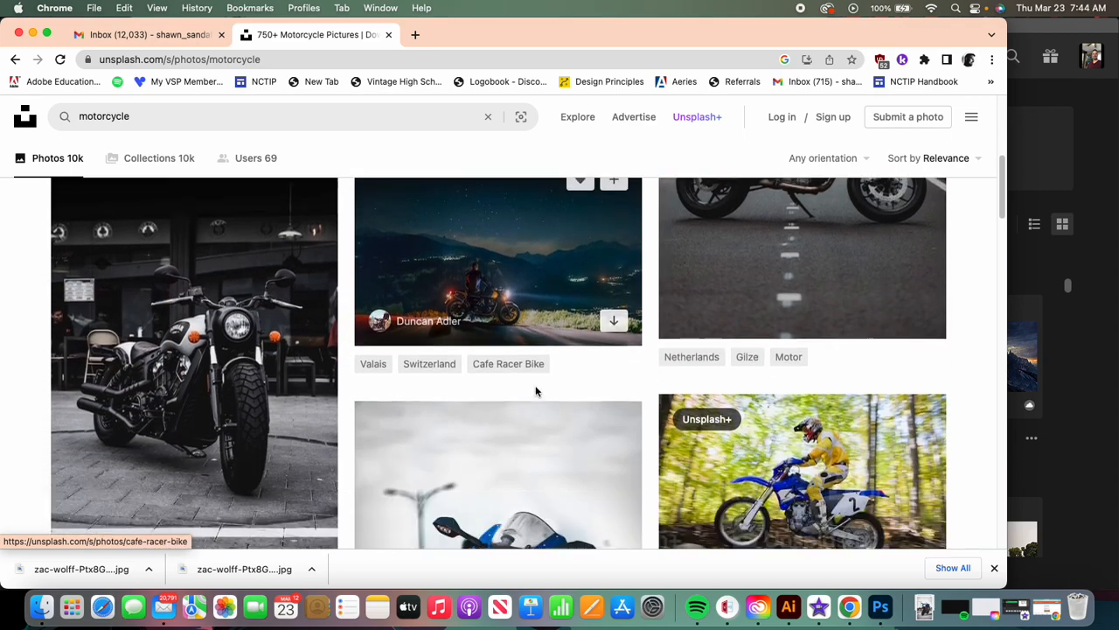
pyautogui.scroll(-4, 535, 388)
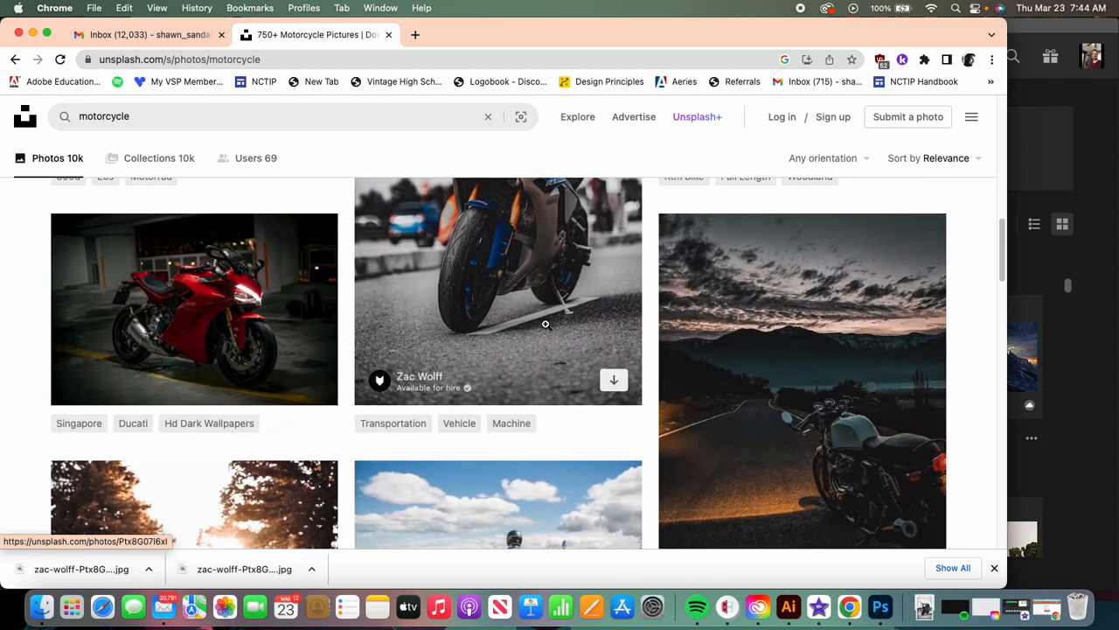
pyautogui.scroll(3, 521, 326)
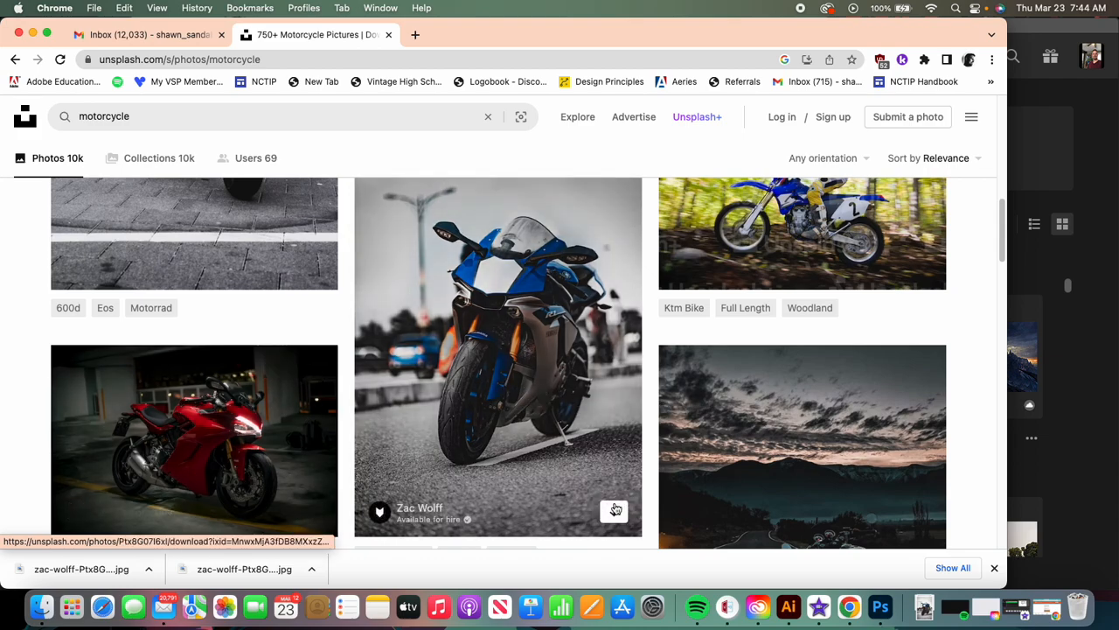
pyautogui.click(614, 511)
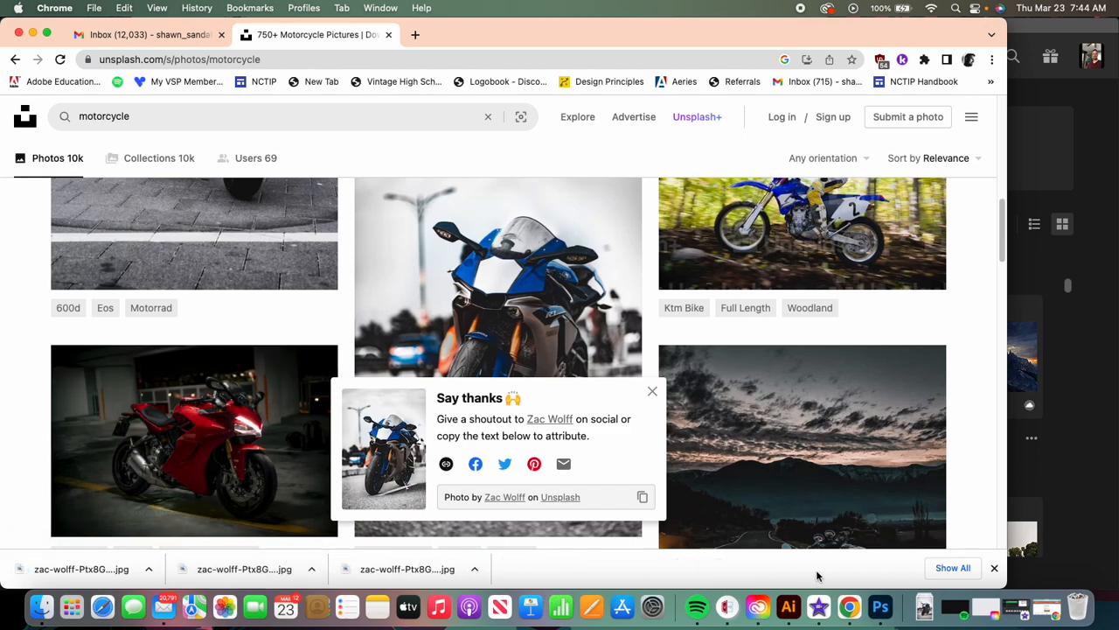
# - Switch to Photoshop and create a Letter print document, 8.5 x 11 inches at 300 ppi, with transparent background contents
pyautogui.click(879, 605)
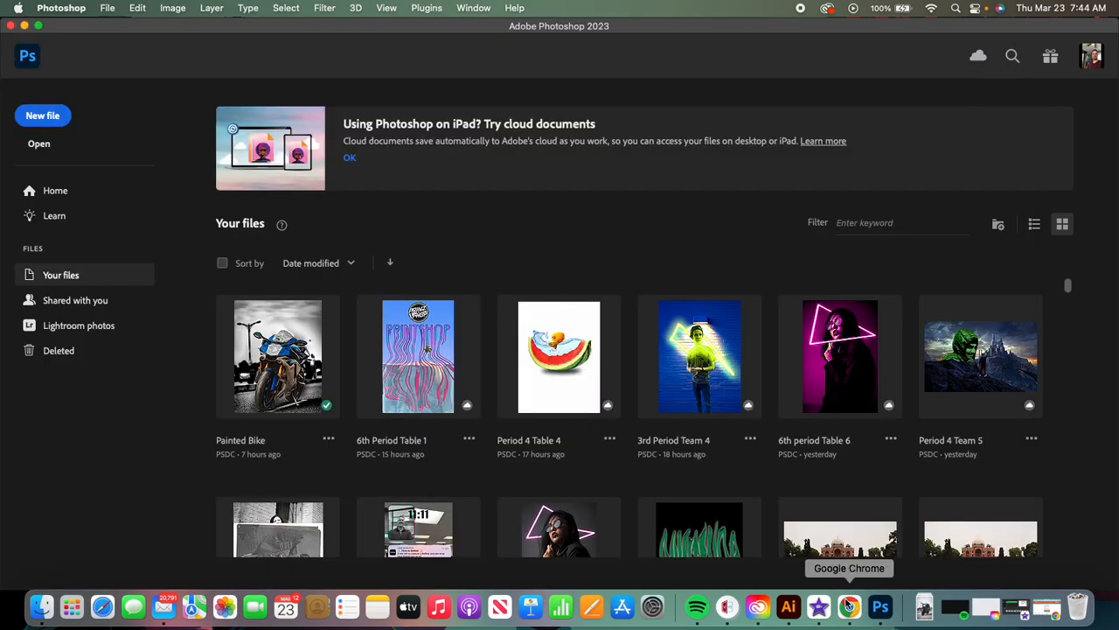
pyautogui.click(107, 8)
pyautogui.click(117, 29)
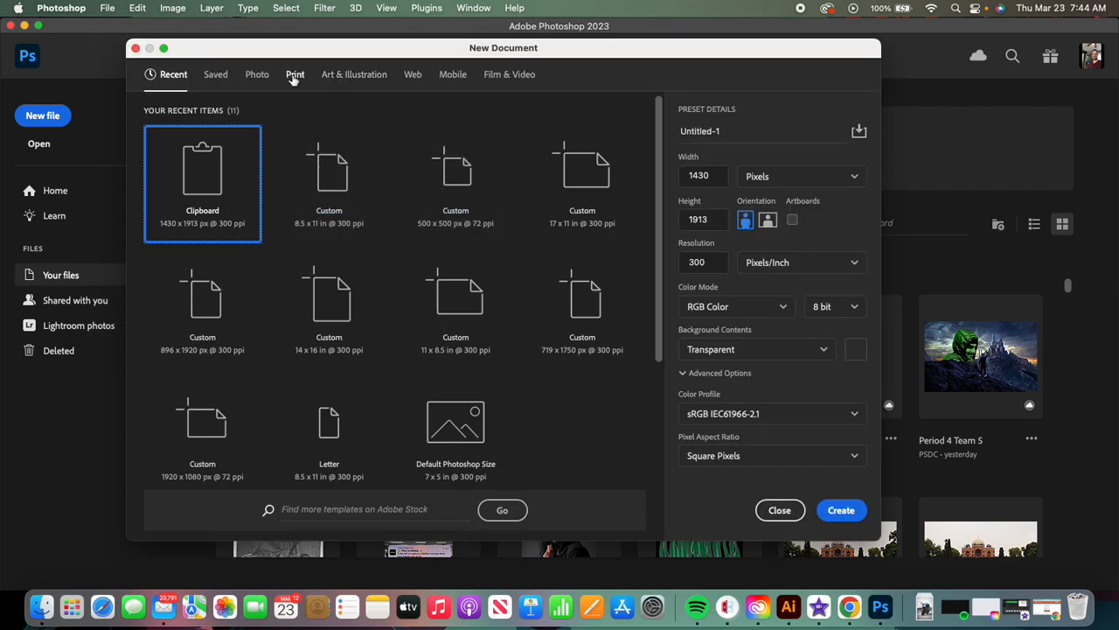
pyautogui.click(294, 77)
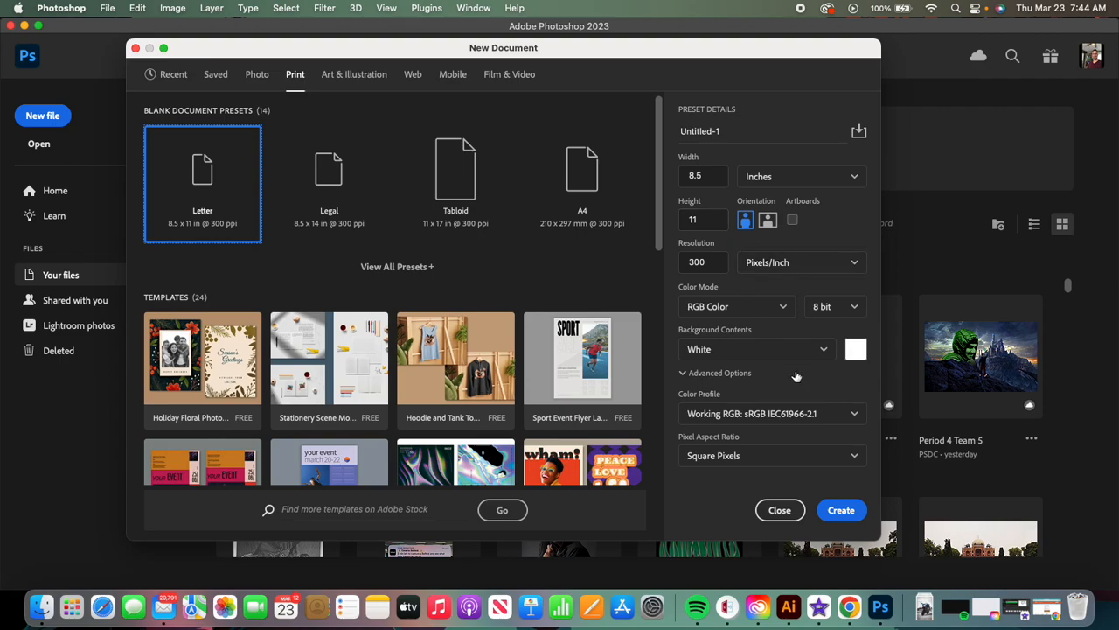
pyautogui.click(742, 357)
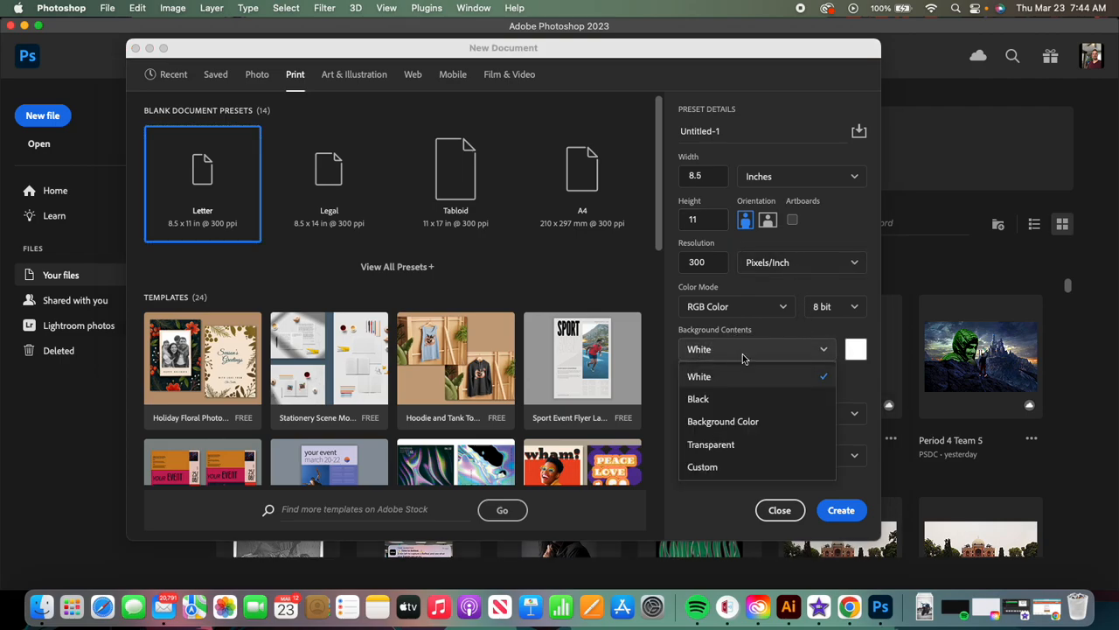
pyautogui.click(734, 444)
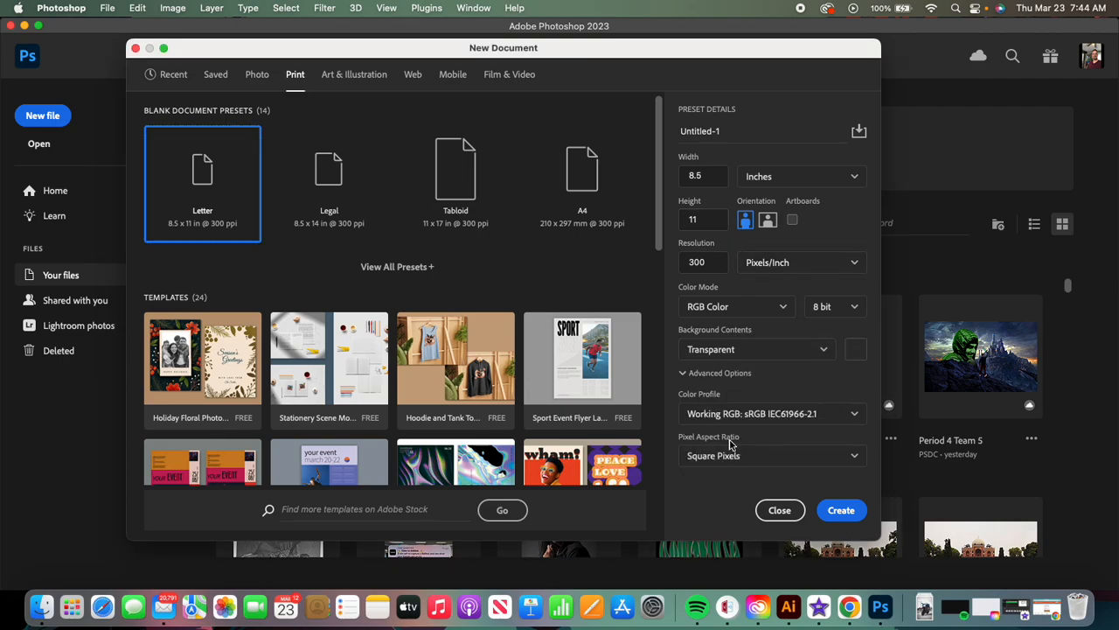
pyautogui.click(841, 512)
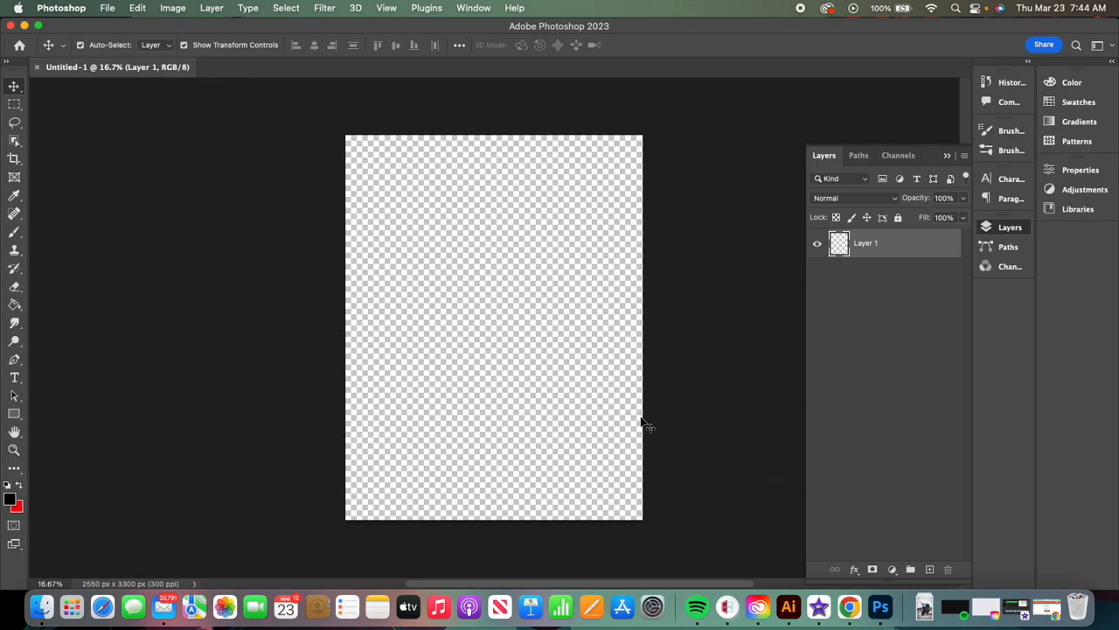
# - Place the newly downloaded motorcycle JPG from the computer's Downloads folder as an embedded image and commit it at its default size
pyautogui.click(112, 11)
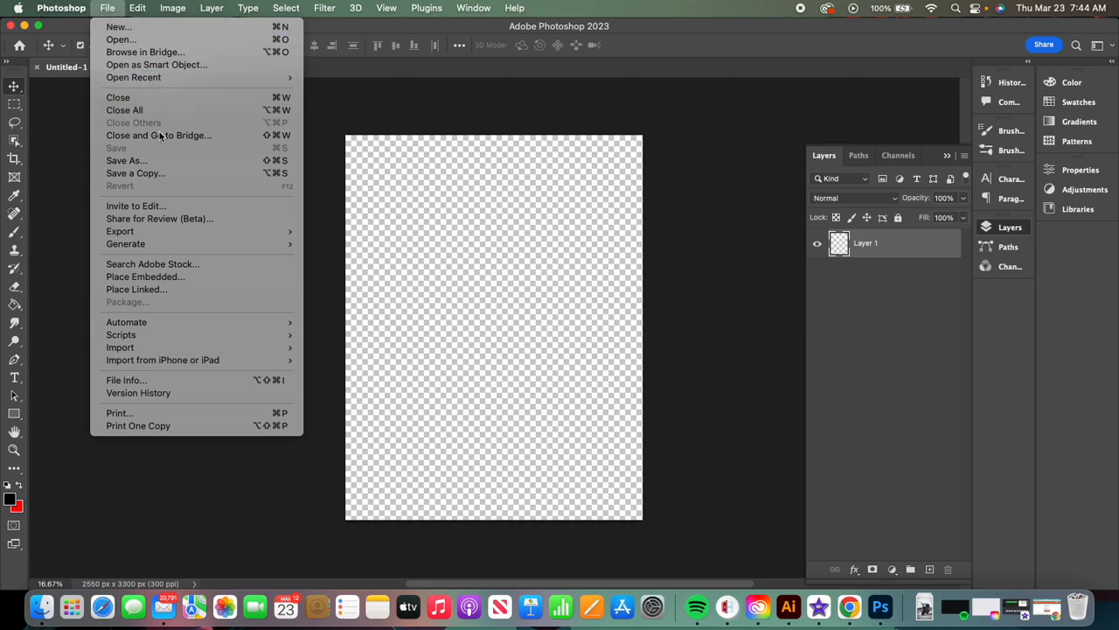
pyautogui.click(169, 279)
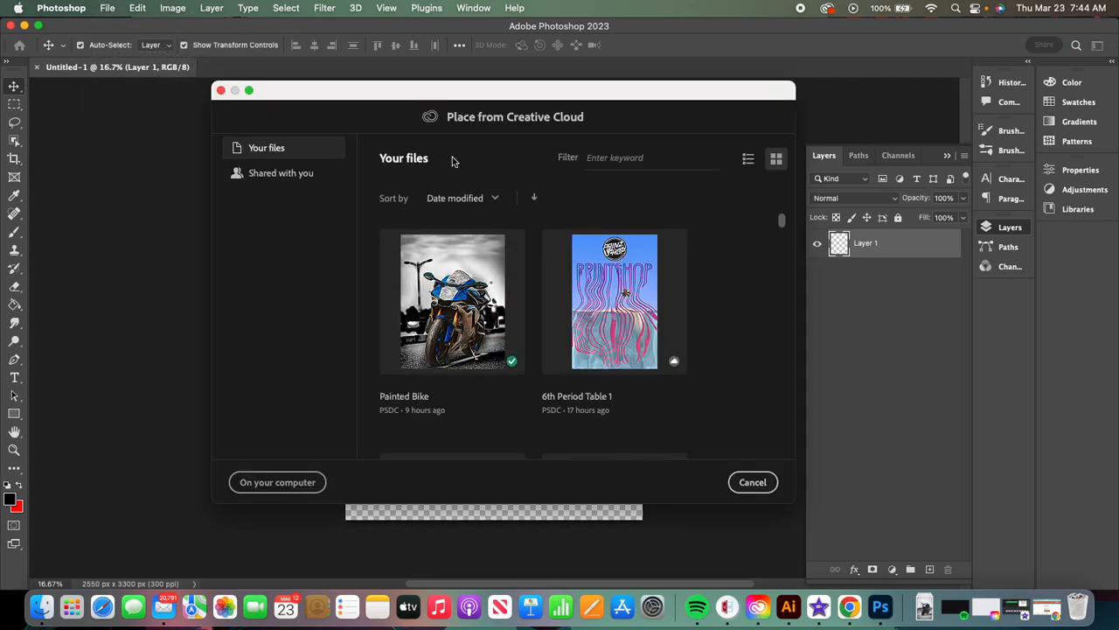
pyautogui.click(278, 481)
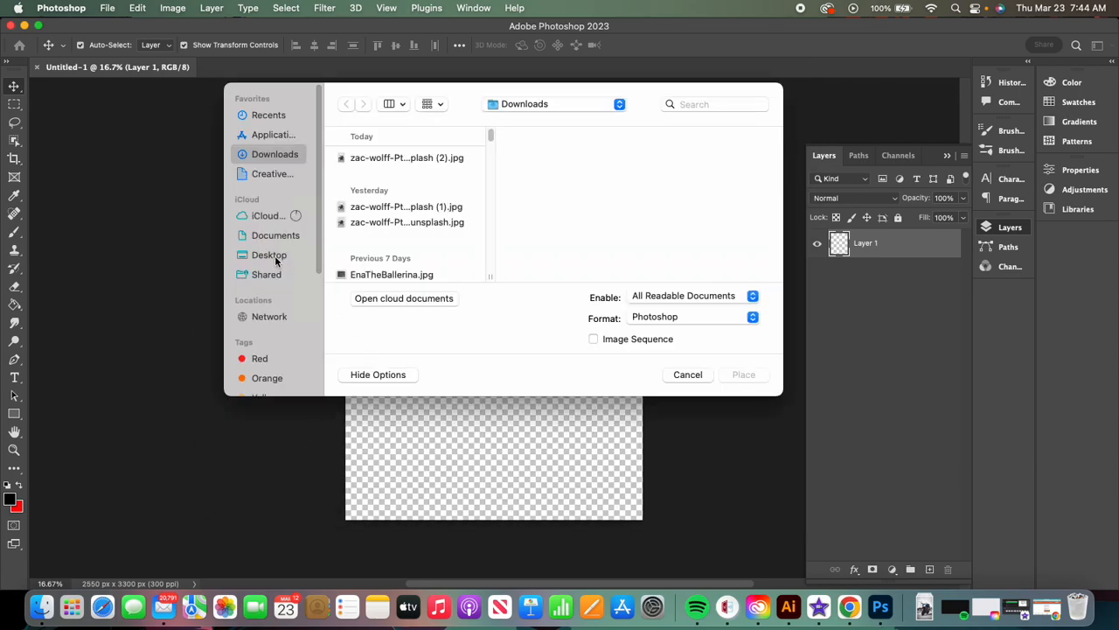
pyautogui.click(358, 160)
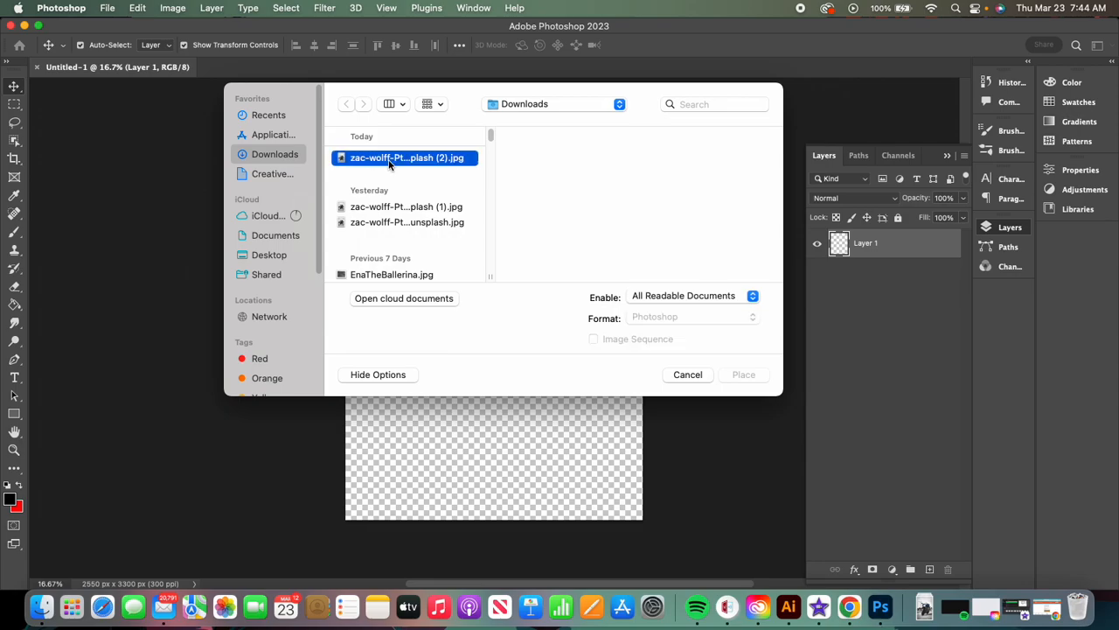
pyautogui.click(728, 379)
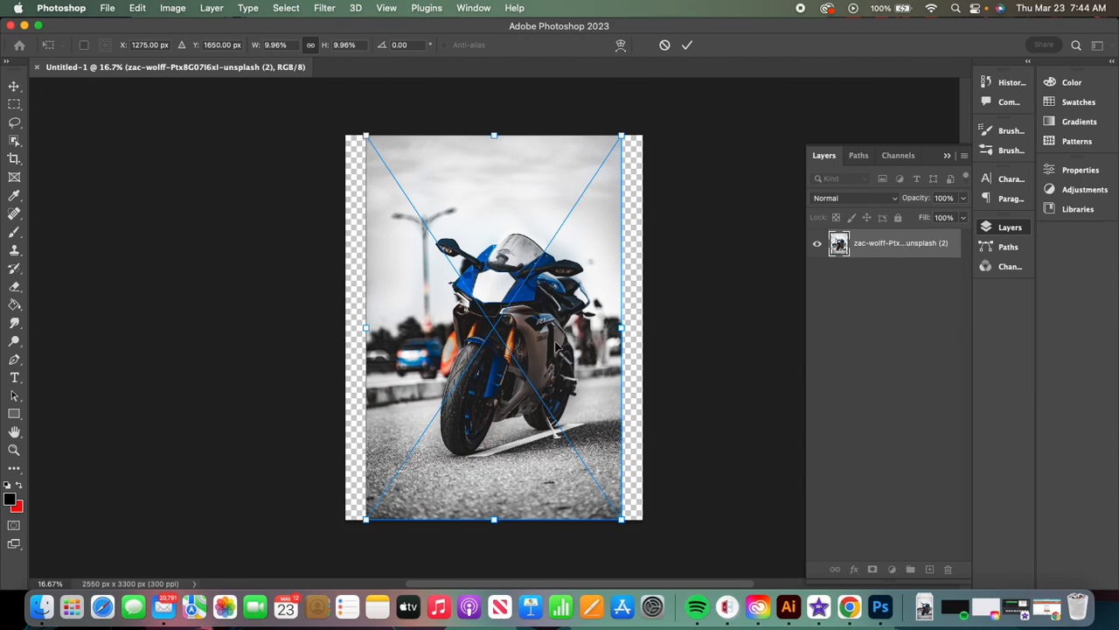
pyautogui.press('Return')
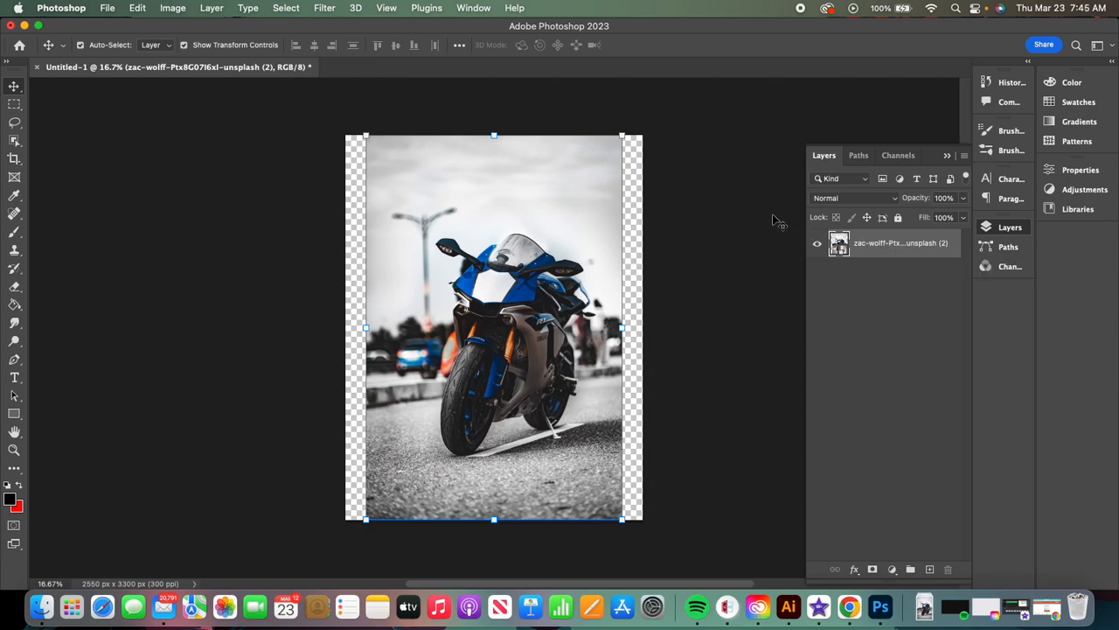
# - Open the Camera Raw Filter on the motorcycle layer and set Temperature to -10 and Tint to +4
pyautogui.click(325, 9)
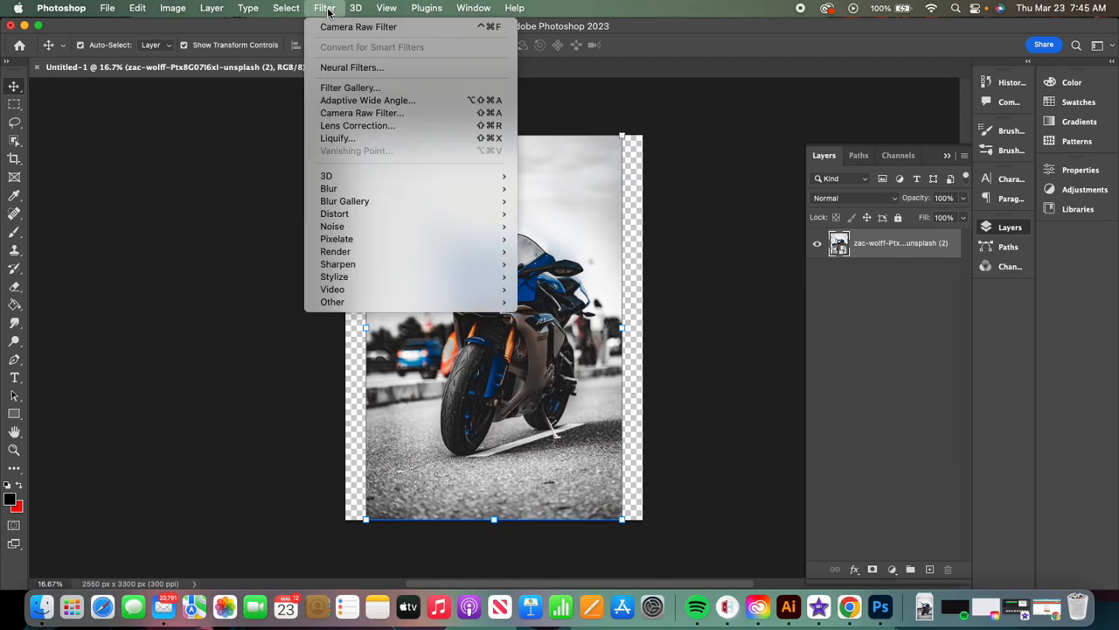
pyautogui.click(361, 113)
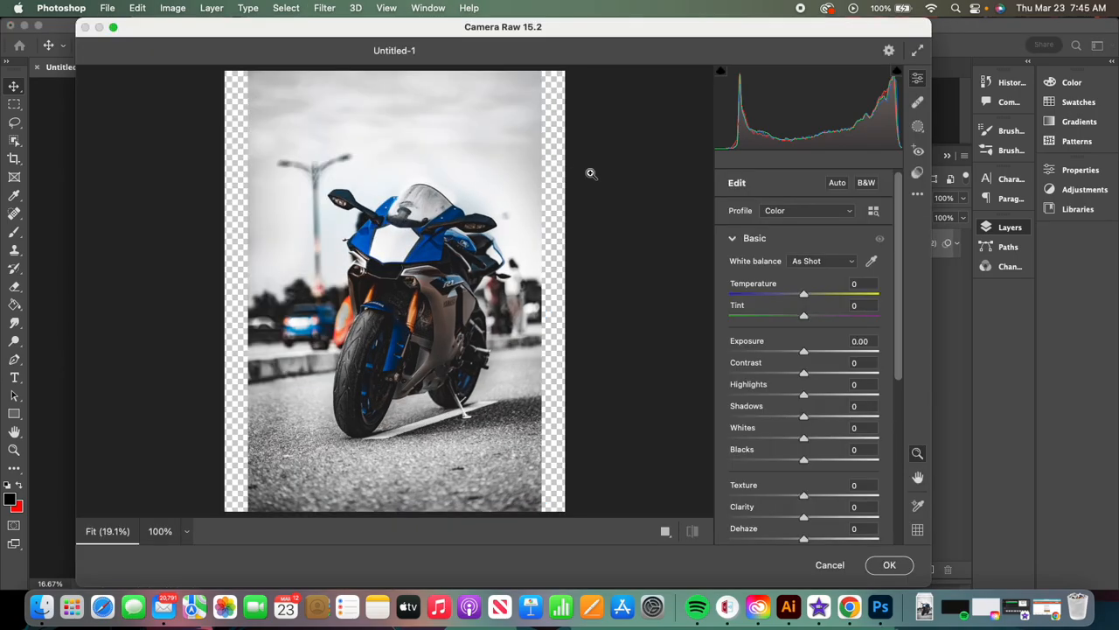
pyautogui.click(806, 298)
pyautogui.moveTo(806, 298); pyautogui.dragTo(801, 300)
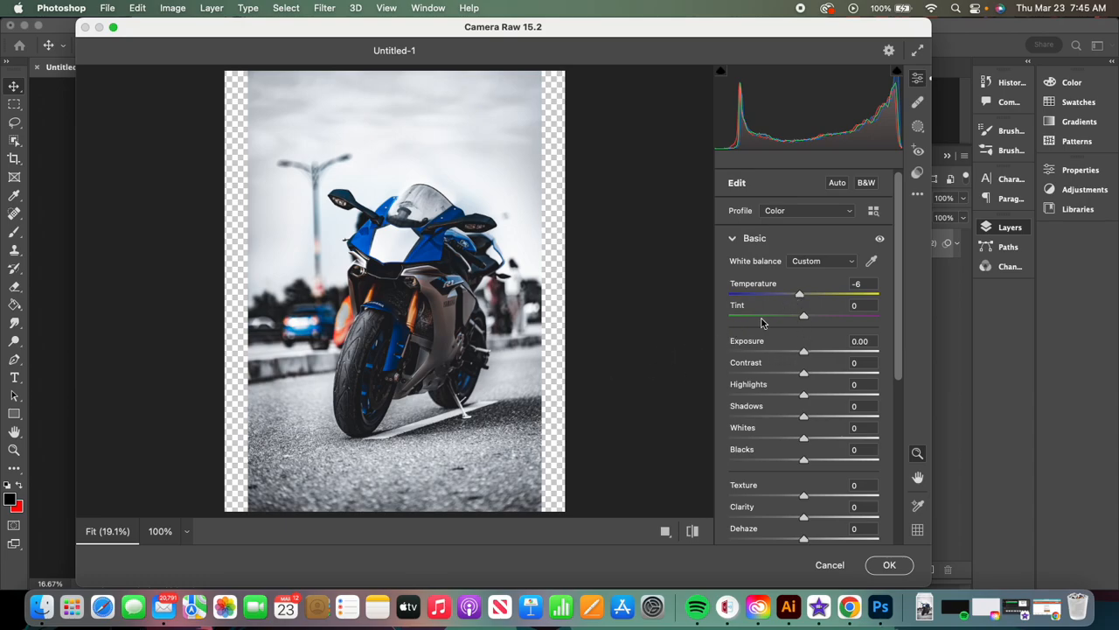
pyautogui.moveTo(799, 299); pyautogui.dragTo(794, 297)
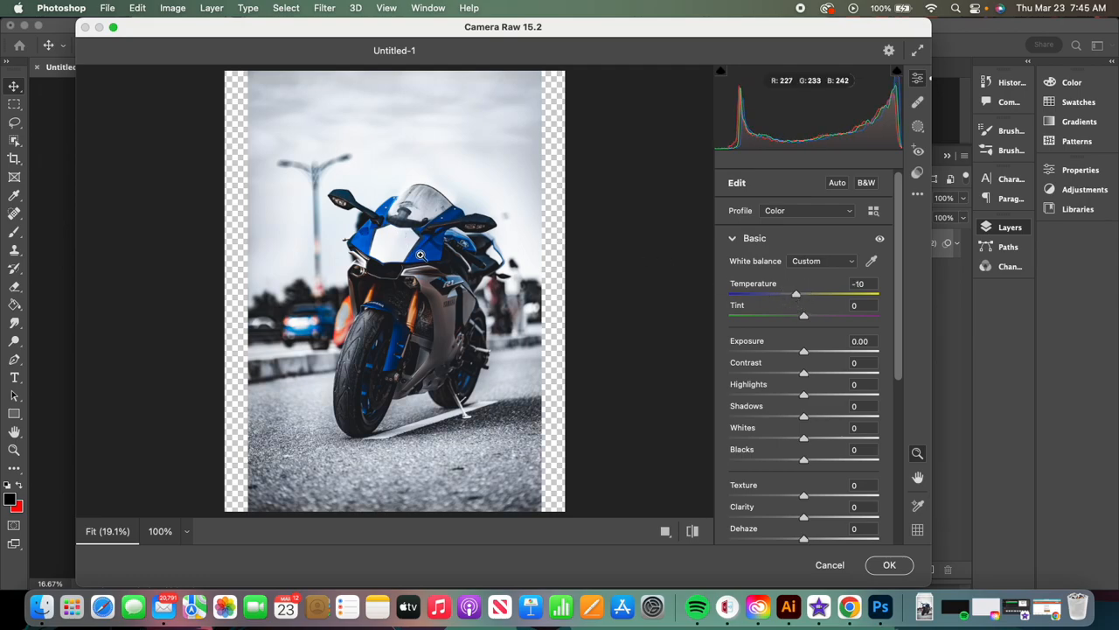
pyautogui.moveTo(805, 321)
pyautogui.mouseDown()
pyautogui.moveTo(817, 319)
pyautogui.moveTo(805, 317)
pyautogui.mouseUp()
pyautogui.click(797, 297)
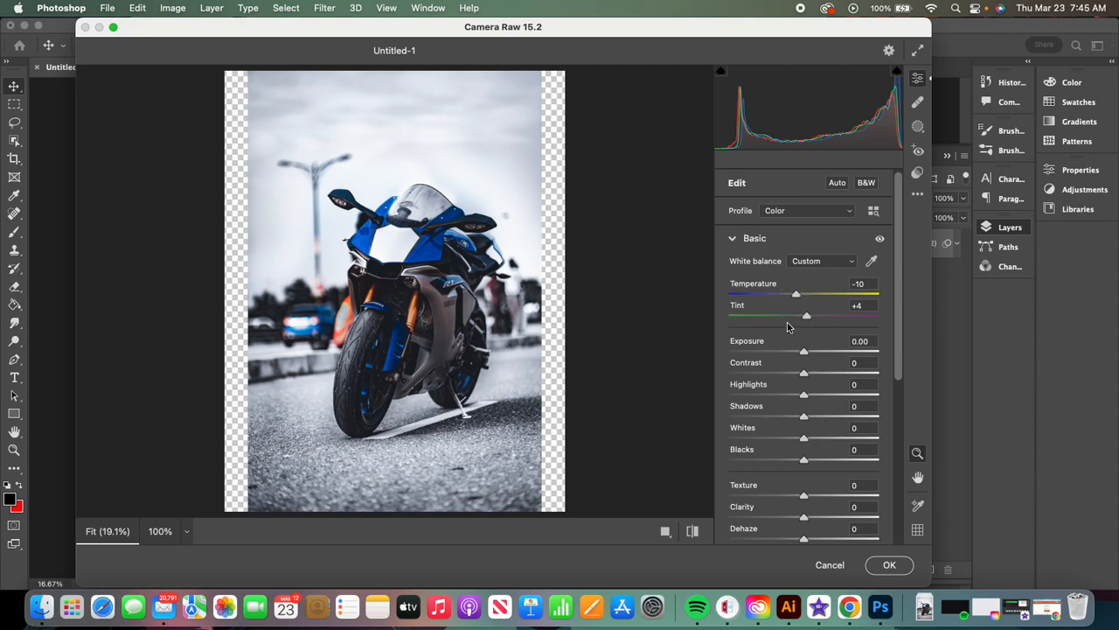
# - Set the photo's Exposure to -0.40, Contrast to +32 and Highlights to +36
pyautogui.moveTo(805, 354)
pyautogui.mouseDown()
pyautogui.moveTo(784, 356)
pyautogui.moveTo(838, 358)
pyautogui.moveTo(760, 355)
pyautogui.moveTo(862, 353)
pyautogui.moveTo(797, 359)
pyautogui.mouseUp()
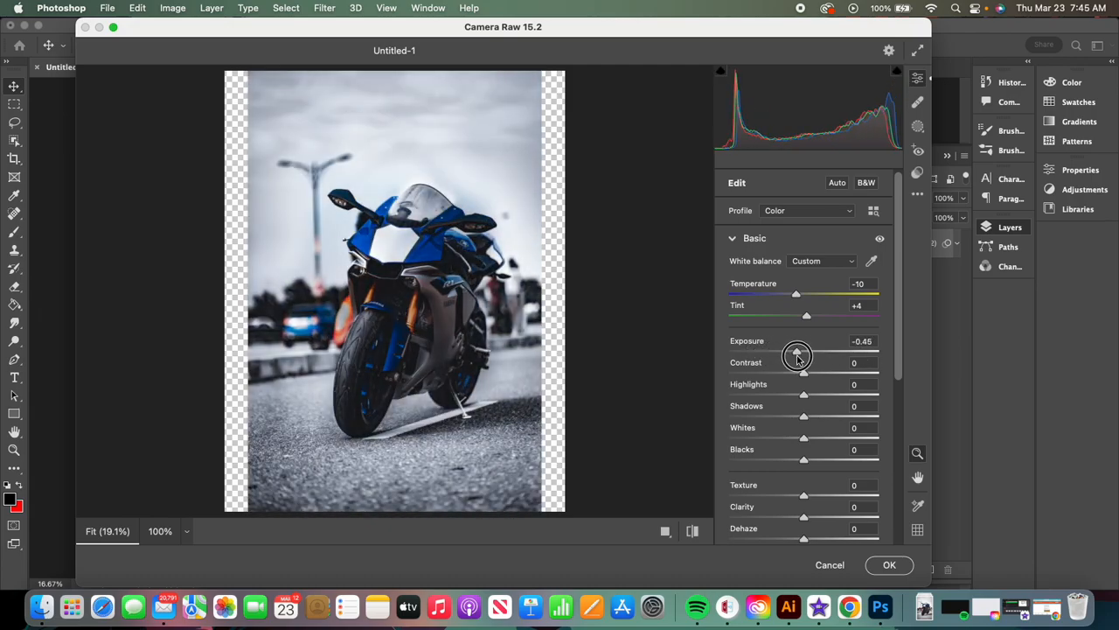
pyautogui.moveTo(804, 376); pyautogui.dragTo(799, 352)
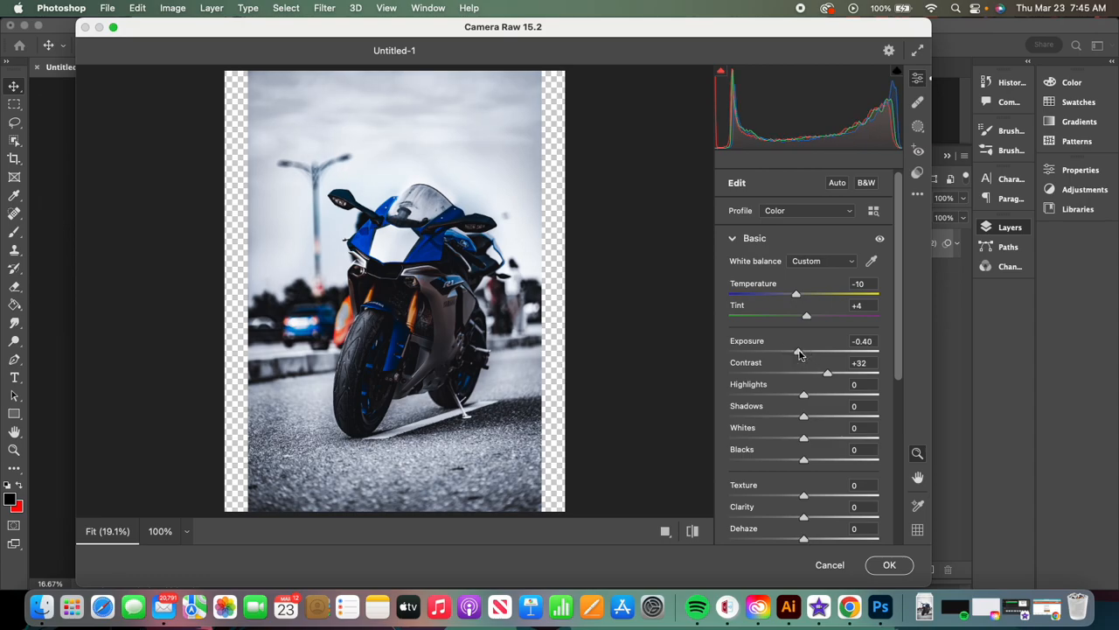
pyautogui.moveTo(803, 397); pyautogui.dragTo(831, 395)
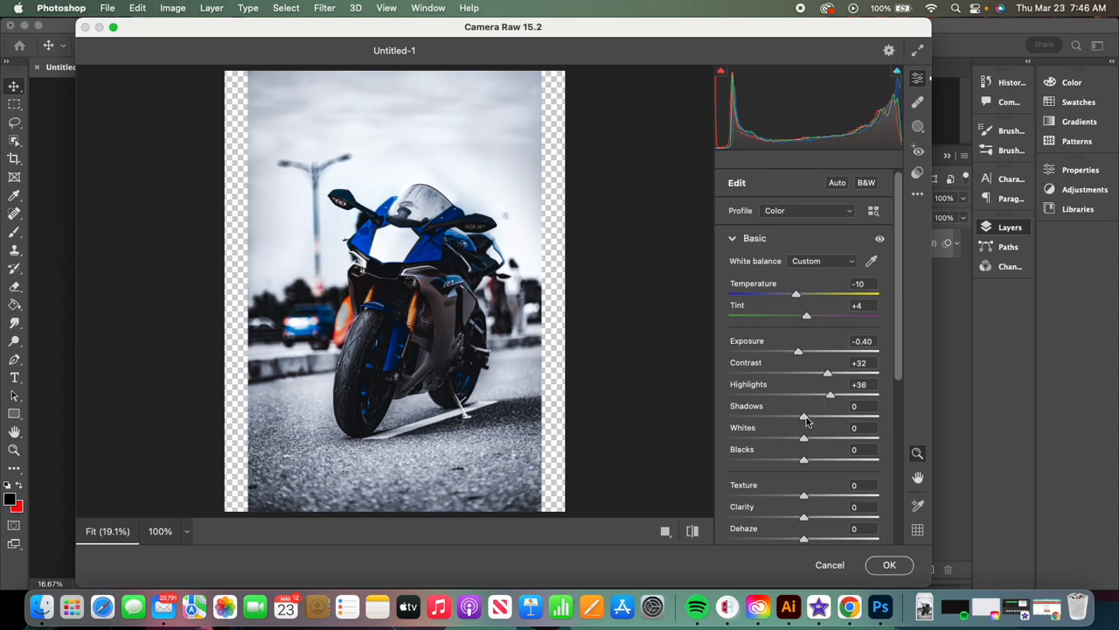
# - Set Shadows to +37, Whites to -30, Blacks to -39, Texture to +64 and Clarity to +40 for the photo
pyautogui.moveTo(777, 425); pyautogui.dragTo(833, 484)
pyautogui.click(804, 496)
pyautogui.scroll(-1, 853, 489)
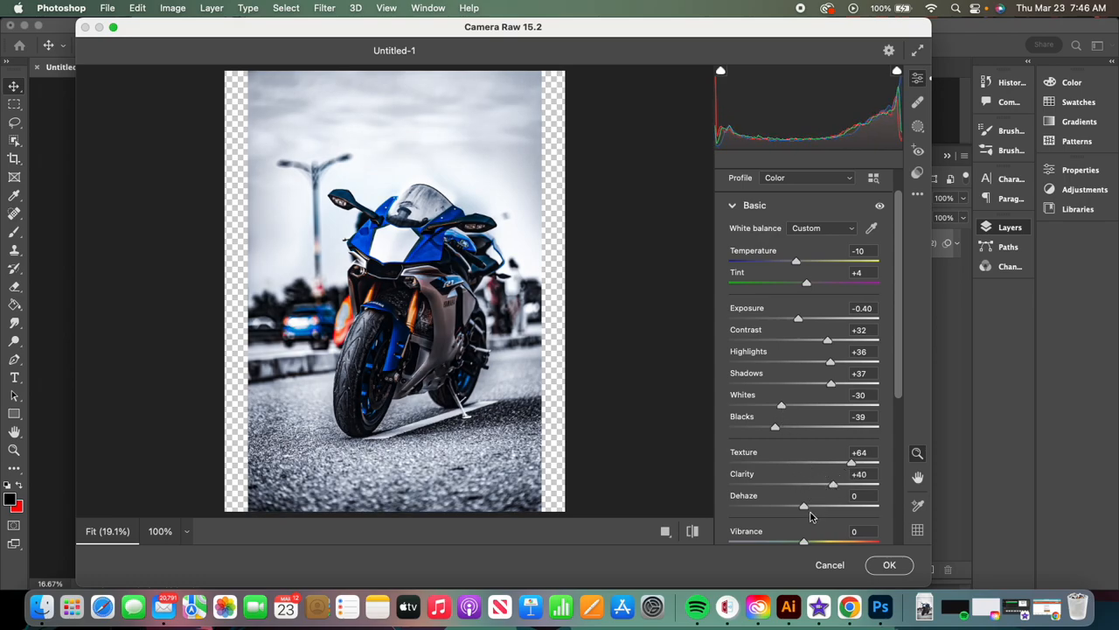
# - Set the photo's Vibrance to +7 and Saturation to +27, and apply the Camera Raw Filter
pyautogui.scroll(-2, 805, 494)
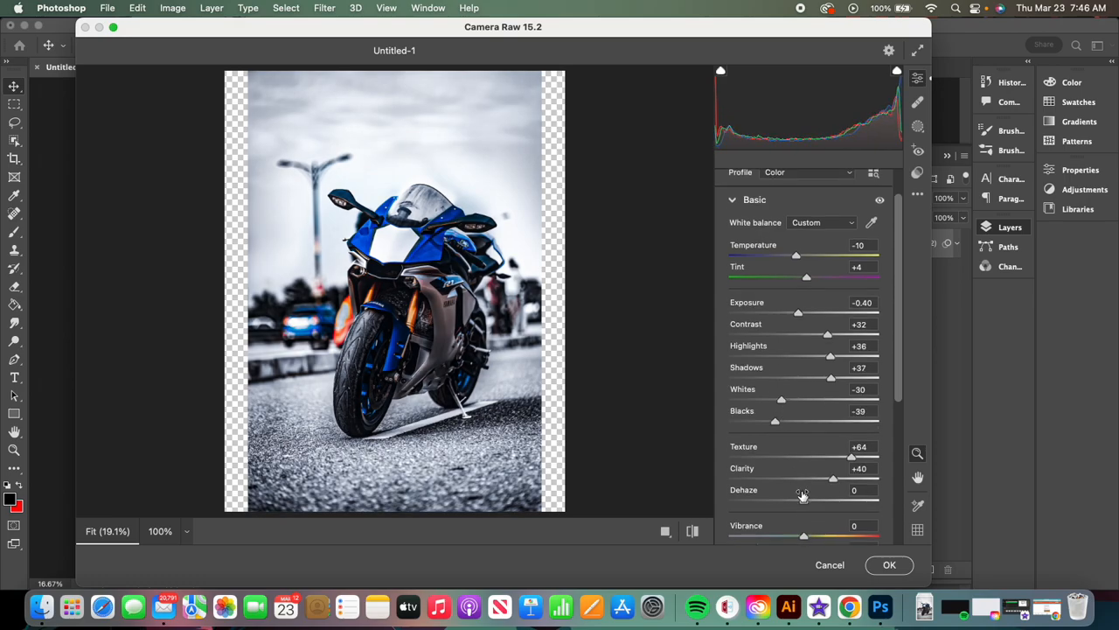
pyautogui.scroll(-2, 805, 494)
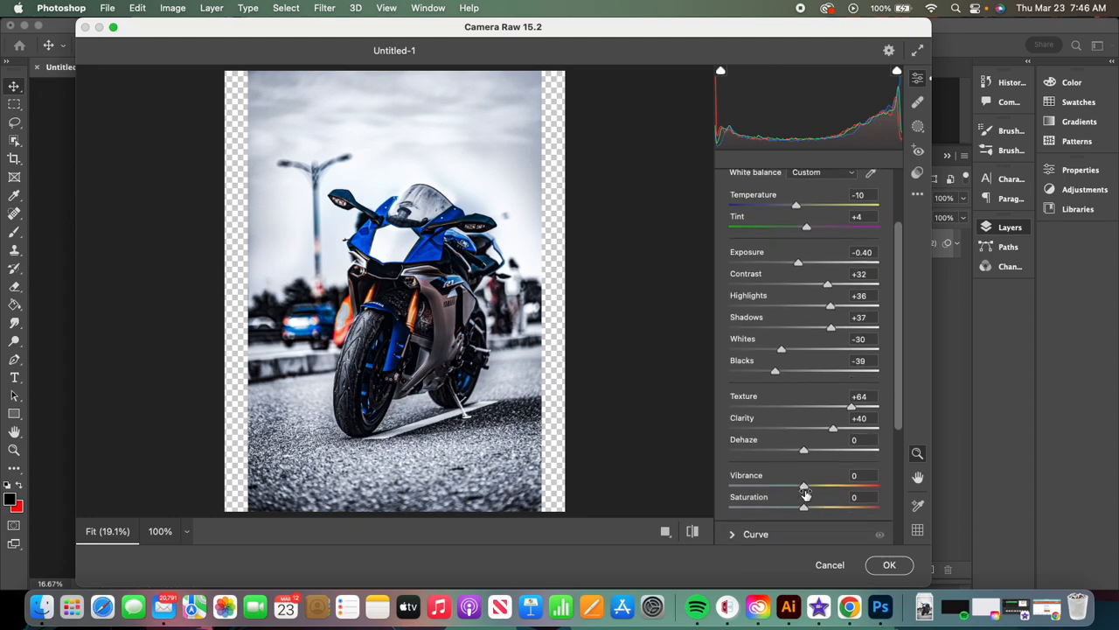
pyautogui.moveTo(805, 492)
pyautogui.mouseDown()
pyautogui.moveTo(787, 487)
pyautogui.moveTo(822, 487)
pyautogui.moveTo(772, 484)
pyautogui.moveTo(837, 487)
pyautogui.moveTo(772, 485)
pyautogui.moveTo(822, 487)
pyautogui.mouseUp()
pyautogui.moveTo(803, 507); pyautogui.dragTo(824, 509)
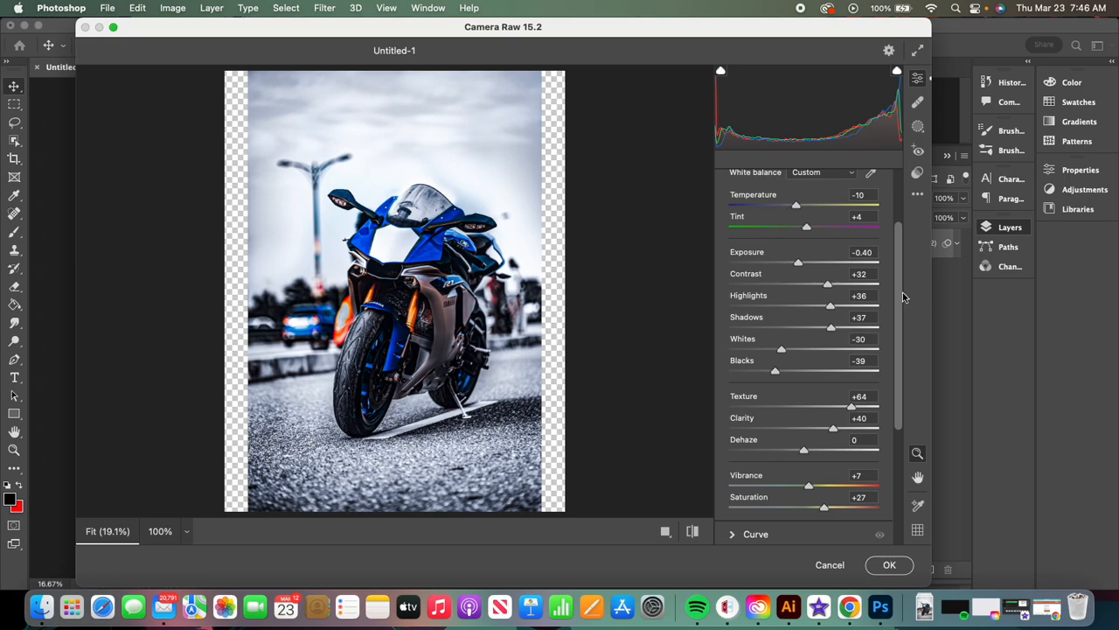
pyautogui.scroll(4, 903, 288)
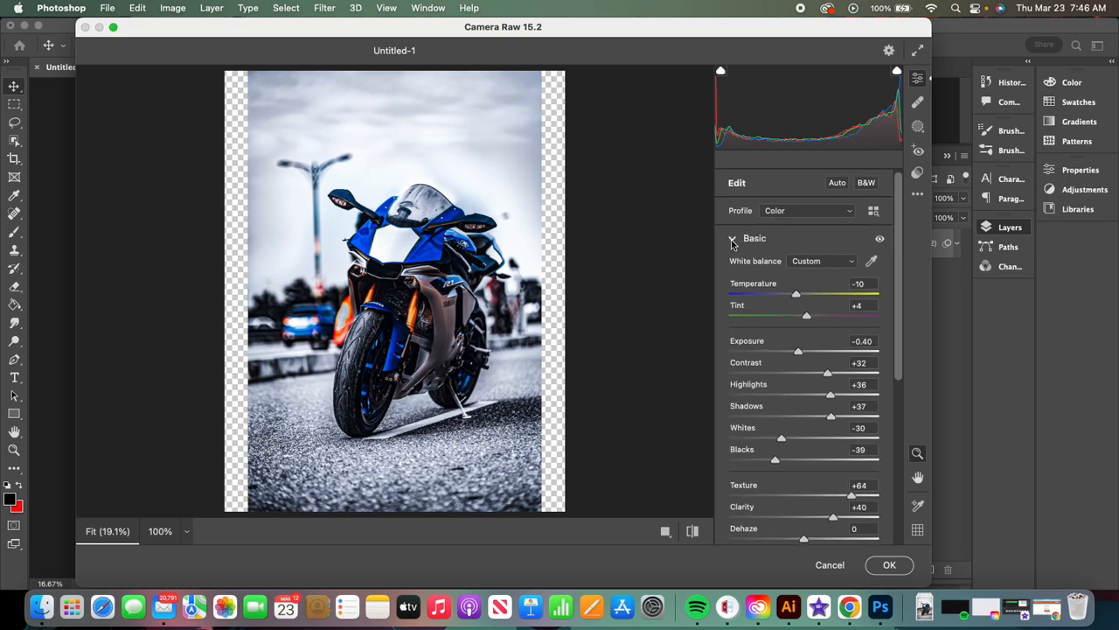
pyautogui.click(733, 239)
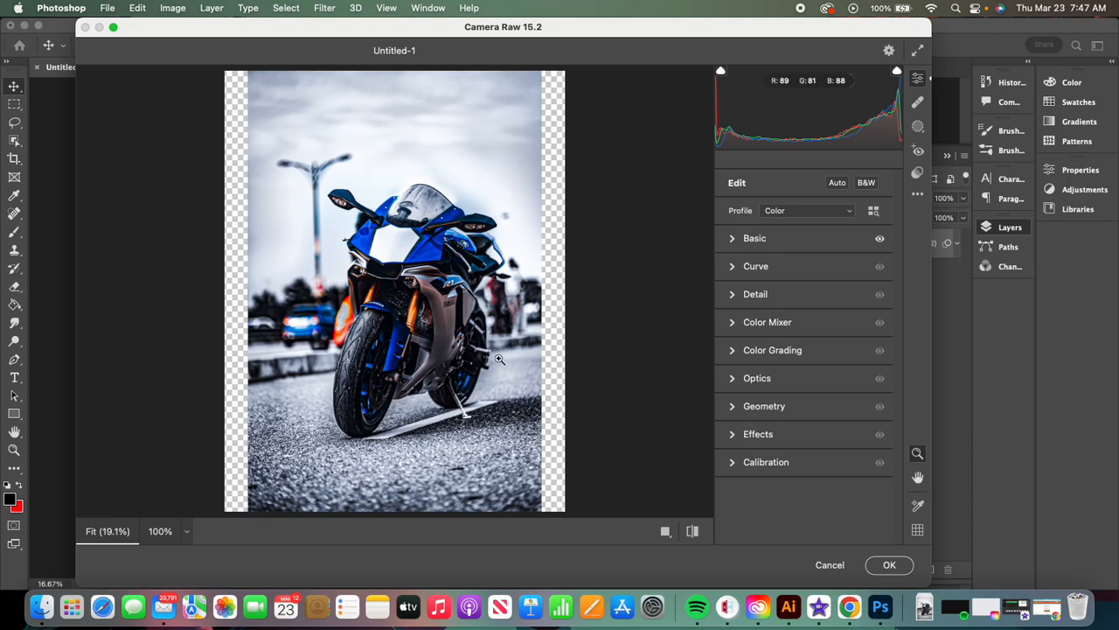
pyautogui.click(734, 240)
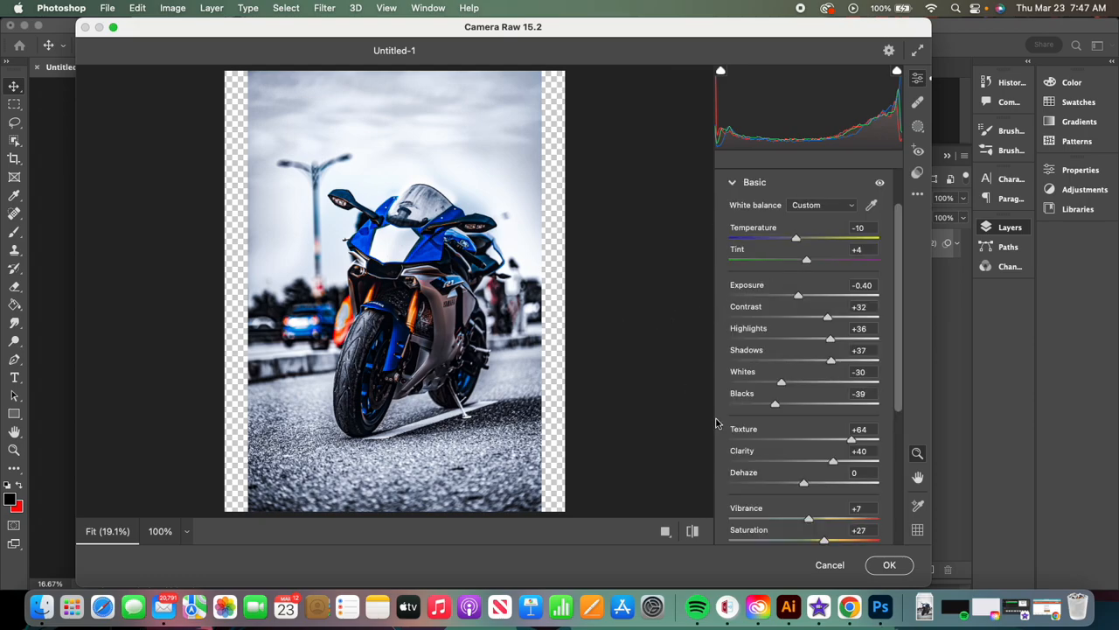
pyautogui.click(890, 565)
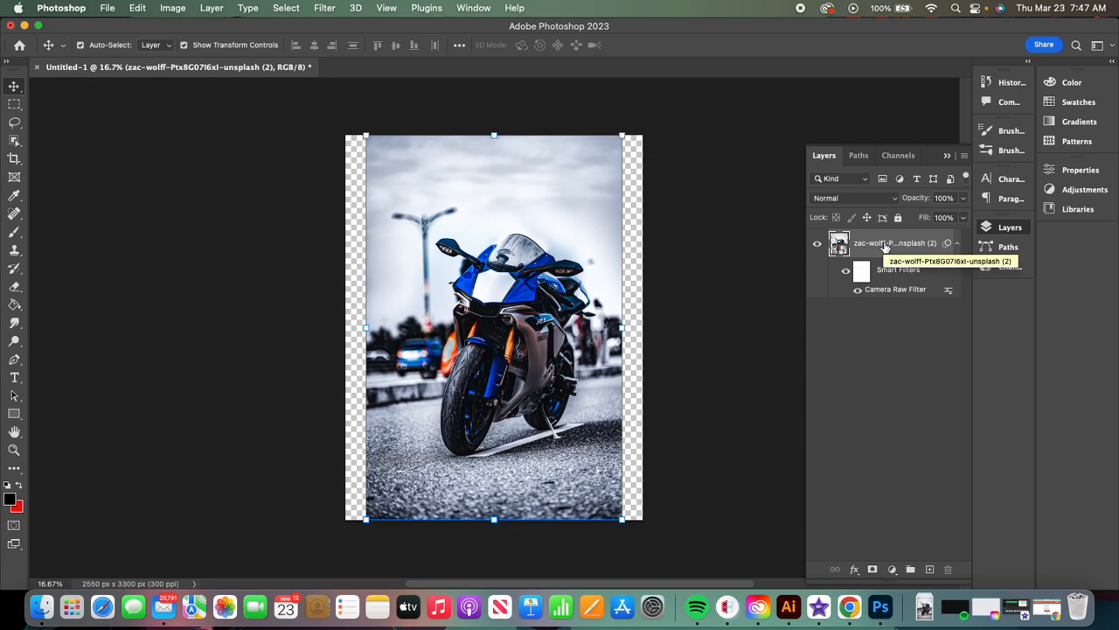
# - Duplicate the filtered motorcycle layer and mask the copy to its automatically selected subject
pyautogui.moveTo(885, 248); pyautogui.dragTo(931, 570)
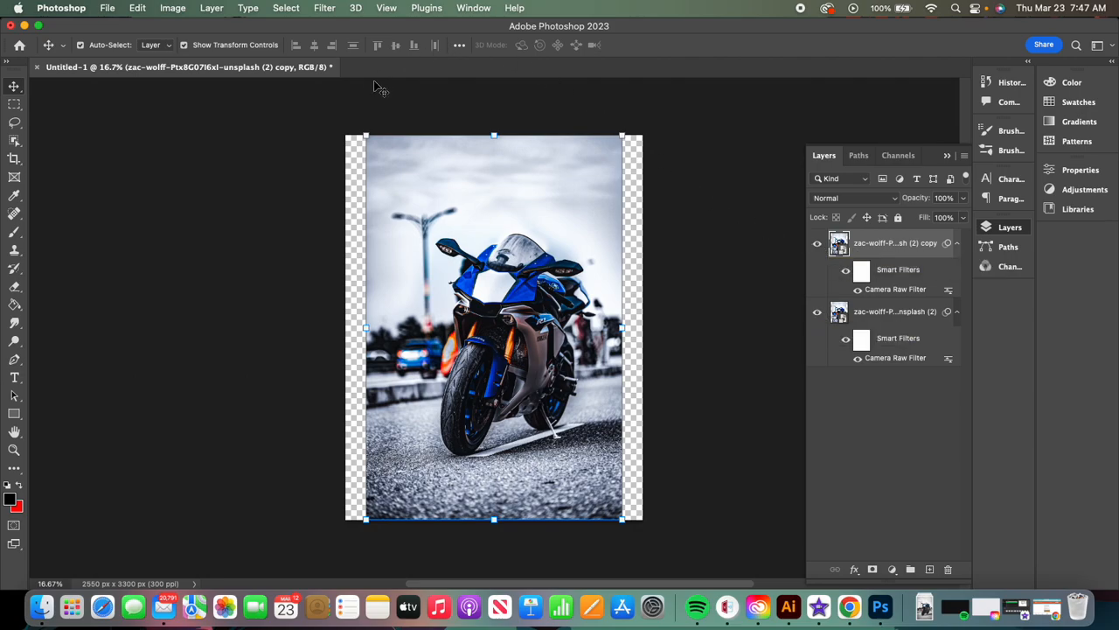
pyautogui.click(289, 11)
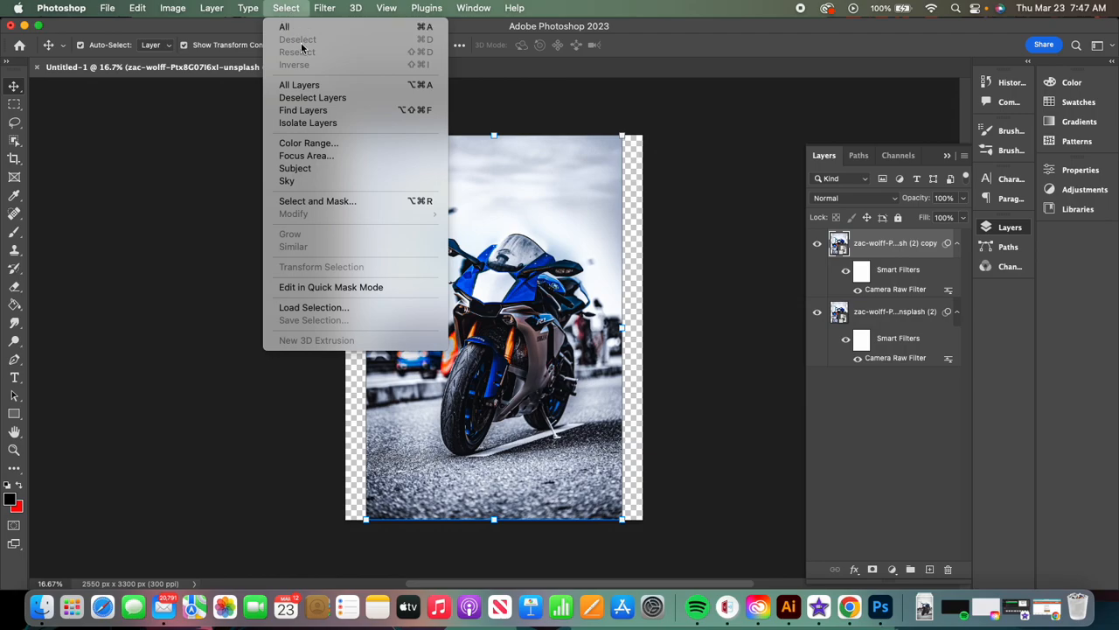
pyautogui.click(297, 168)
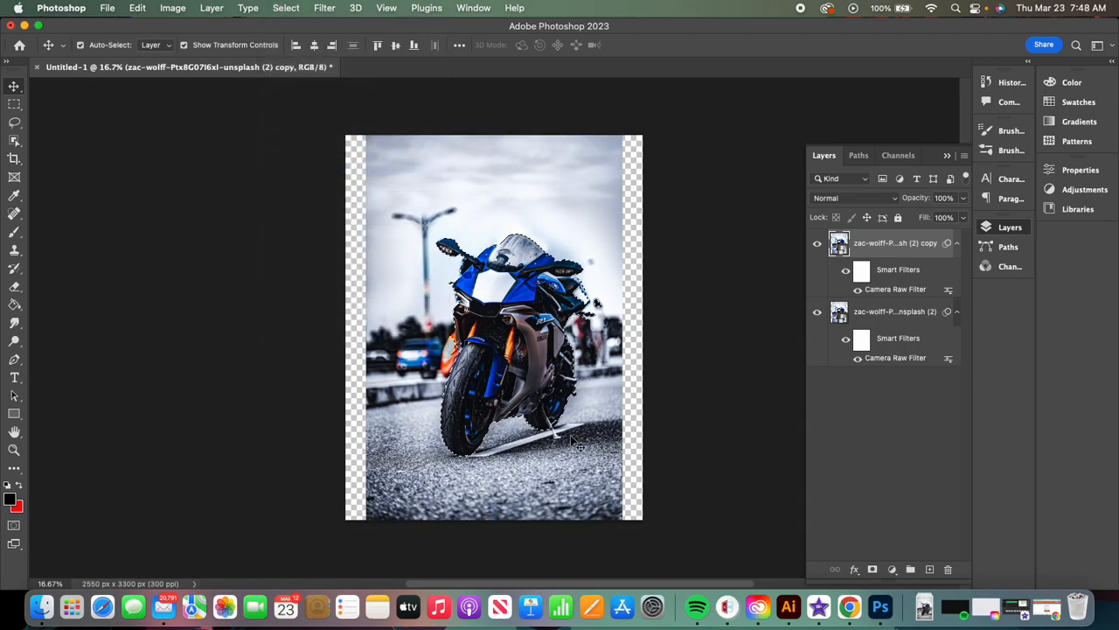
pyautogui.click(873, 570)
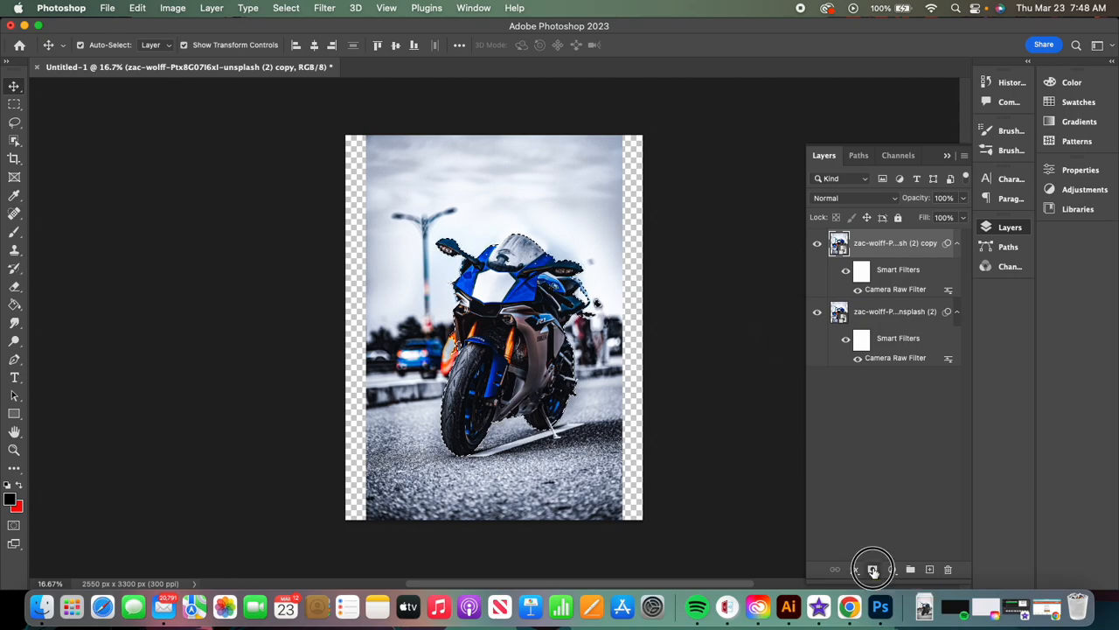
# - Hide the original layer and paint white on the copy's mask with a small soft brush to restore the motorcycle's tail section
pyautogui.click(818, 315)
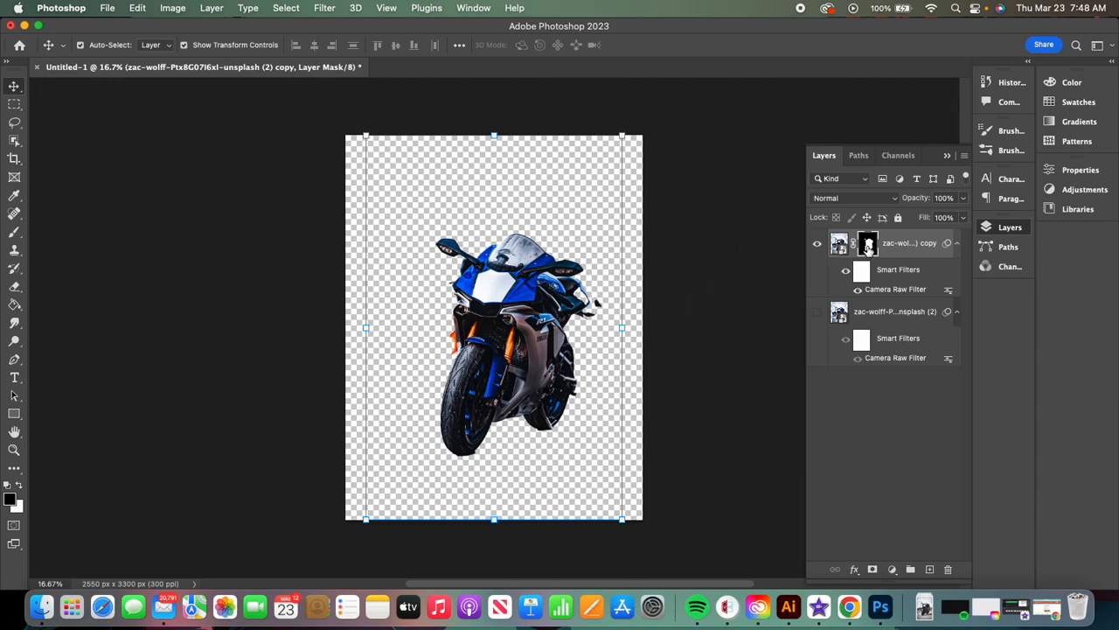
pyautogui.click(18, 231)
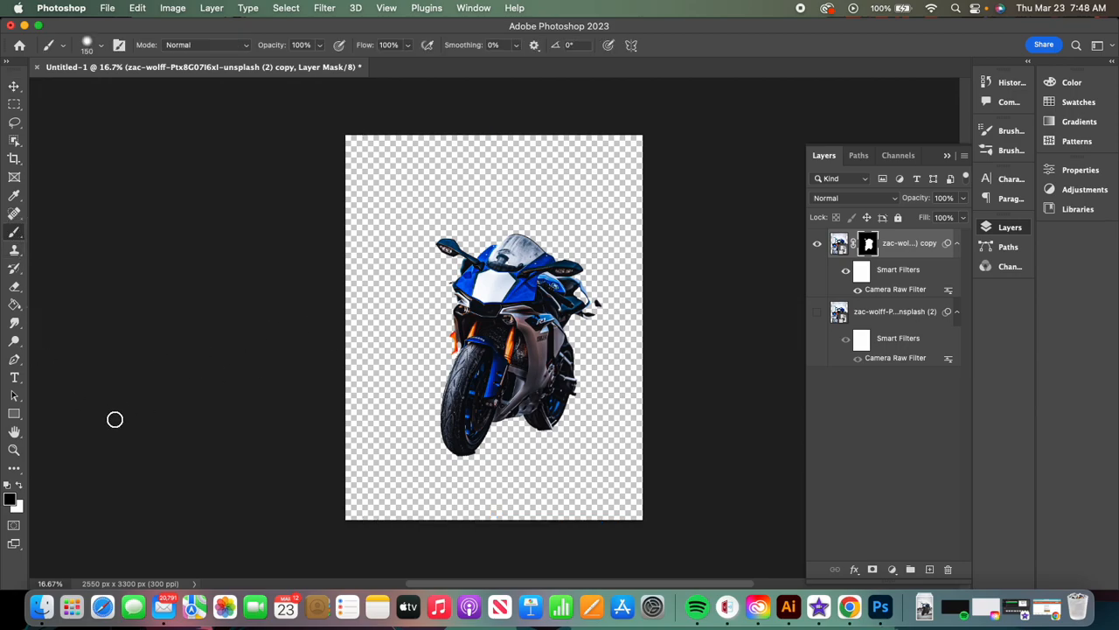
pyautogui.click(19, 487)
pyautogui.hscroll(10, 581, 296)
pyautogui.hscroll(-20, 233, 295)
pyautogui.hscroll(15, 516, 317)
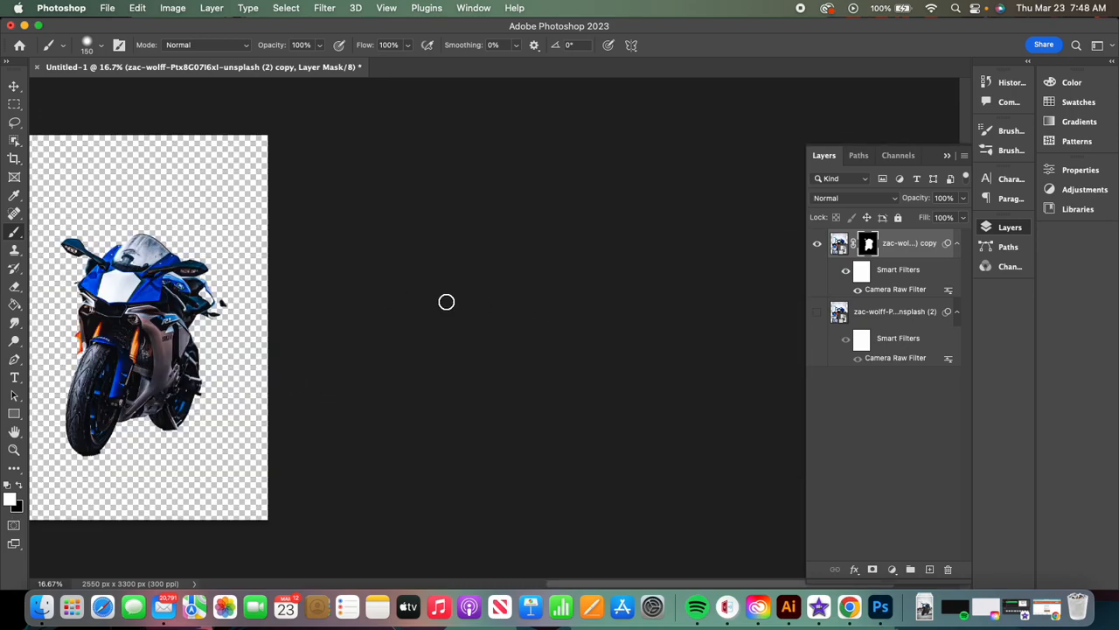
pyautogui.scroll(-1, 211, 294)
pyautogui.scroll(2, 211, 294)
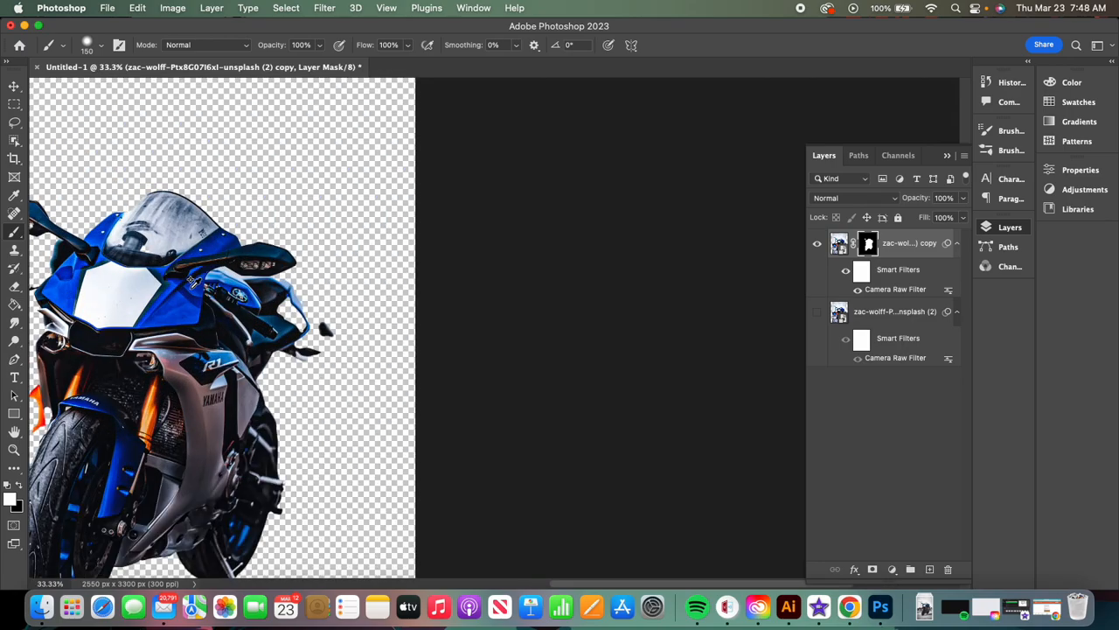
pyautogui.scroll(1, 194, 280)
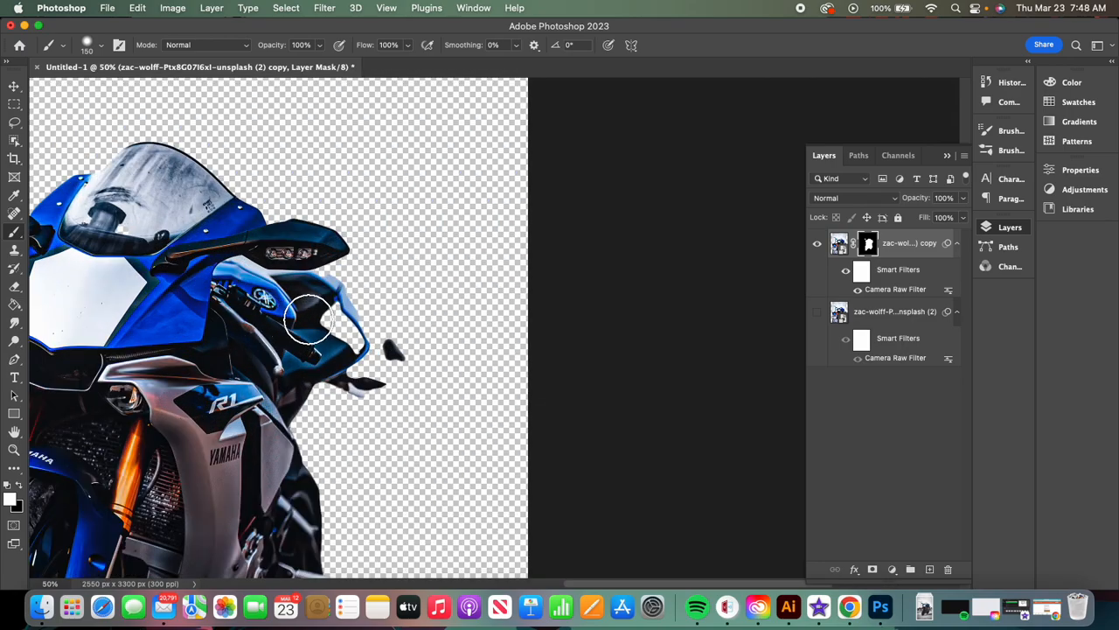
pyautogui.press('[')
pyautogui.press('[')
pyautogui.press('[')
pyautogui.press('[')
pyautogui.press('[')
pyautogui.press('[')
pyautogui.press('[')
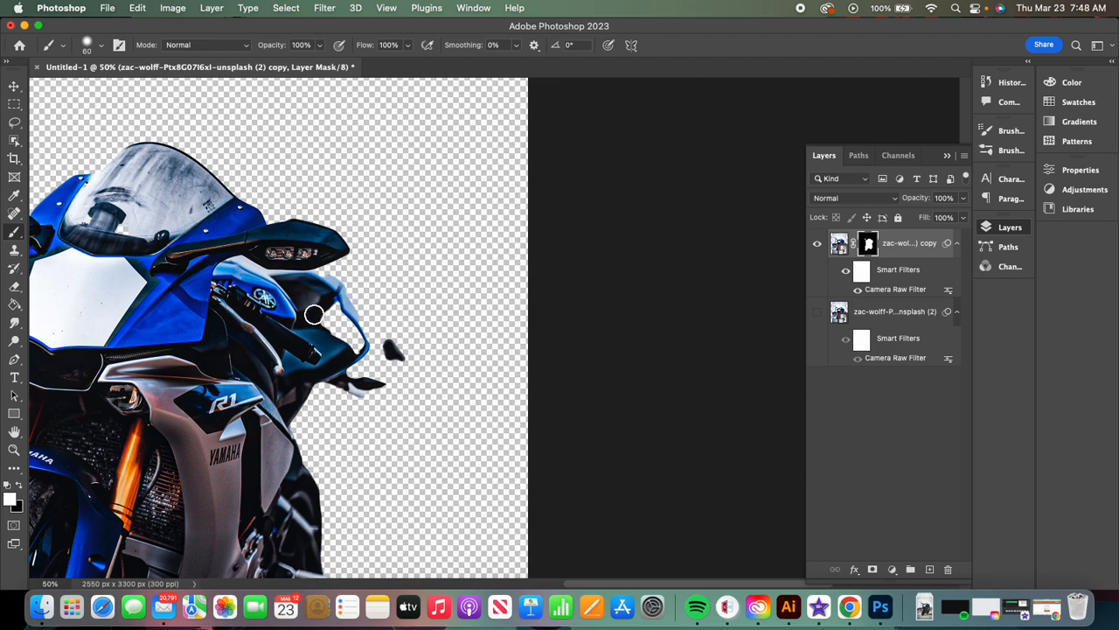
pyautogui.moveTo(317, 316)
pyautogui.mouseDown()
pyautogui.moveTo(327, 302)
pyautogui.moveTo(351, 334)
pyautogui.moveTo(337, 337)
pyautogui.moveTo(362, 344)
pyautogui.moveTo(355, 328)
pyautogui.moveTo(366, 342)
pyautogui.moveTo(306, 361)
pyautogui.moveTo(328, 353)
pyautogui.moveTo(371, 400)
pyautogui.moveTo(341, 382)
pyautogui.moveTo(384, 390)
pyautogui.moveTo(342, 383)
pyautogui.moveTo(408, 374)
pyautogui.moveTo(392, 350)
pyautogui.mouseUp()
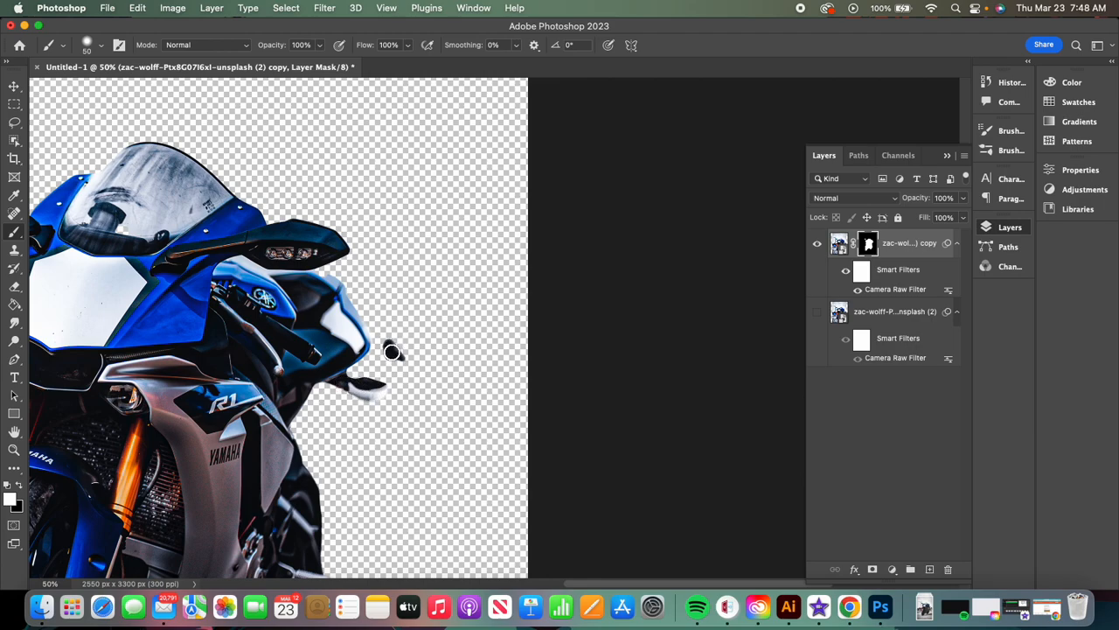
# - Paint black on the copy's layer mask with the 50 px brush to remove the stray dark fragment beyond the motorcycle's tail
pyautogui.click(20, 485)
pyautogui.press('x')
pyautogui.press('x')
pyautogui.press('x')
pyautogui.press('x')
pyautogui.press('x')
pyautogui.press('x')
pyautogui.press('x')
pyautogui.press('x')
pyautogui.click(393, 347)
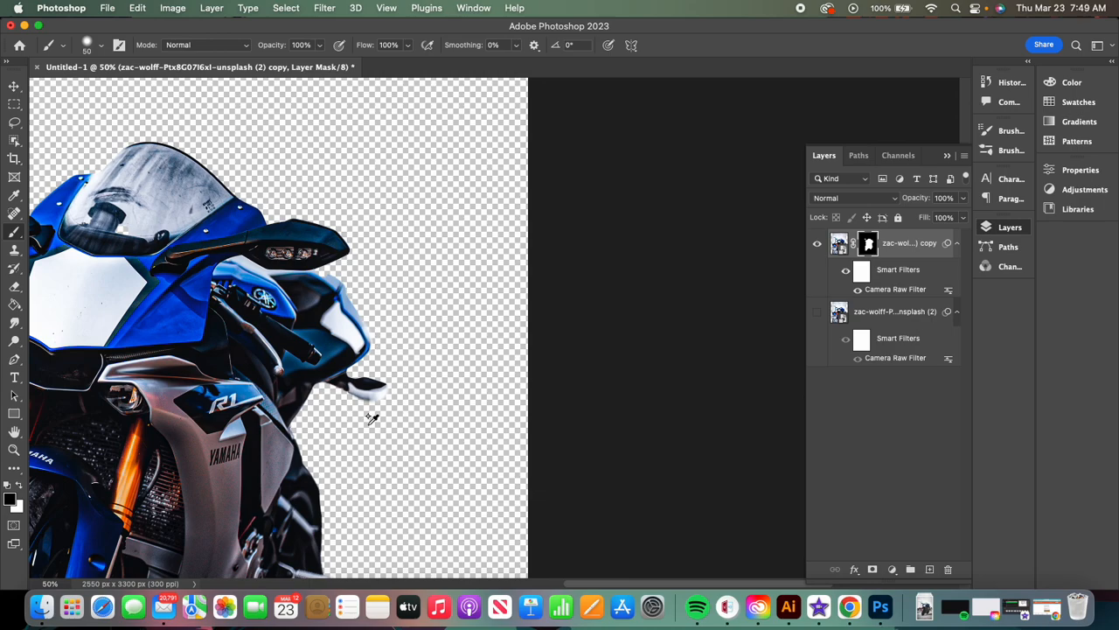
# - Paint black on the copy's layer mask to remove the orange background remnant beside the front fork, working at 100% zoom
pyautogui.scroll(-1, 372, 419)
pyautogui.scroll(2, 193, 403)
pyautogui.scroll(-1, 194, 403)
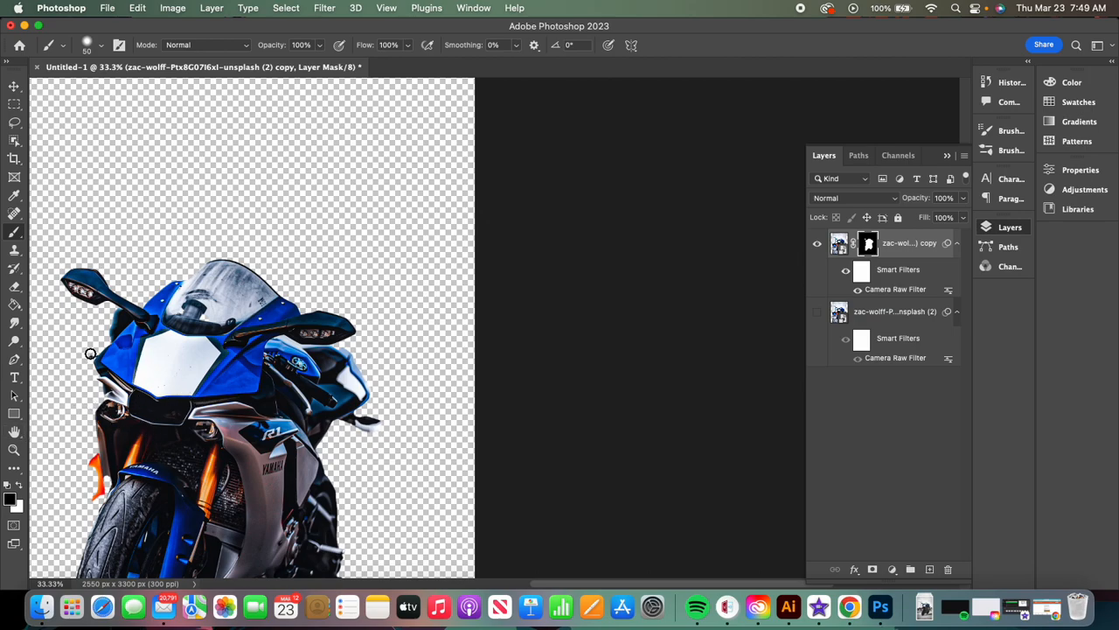
pyautogui.doubleClick(15, 434)
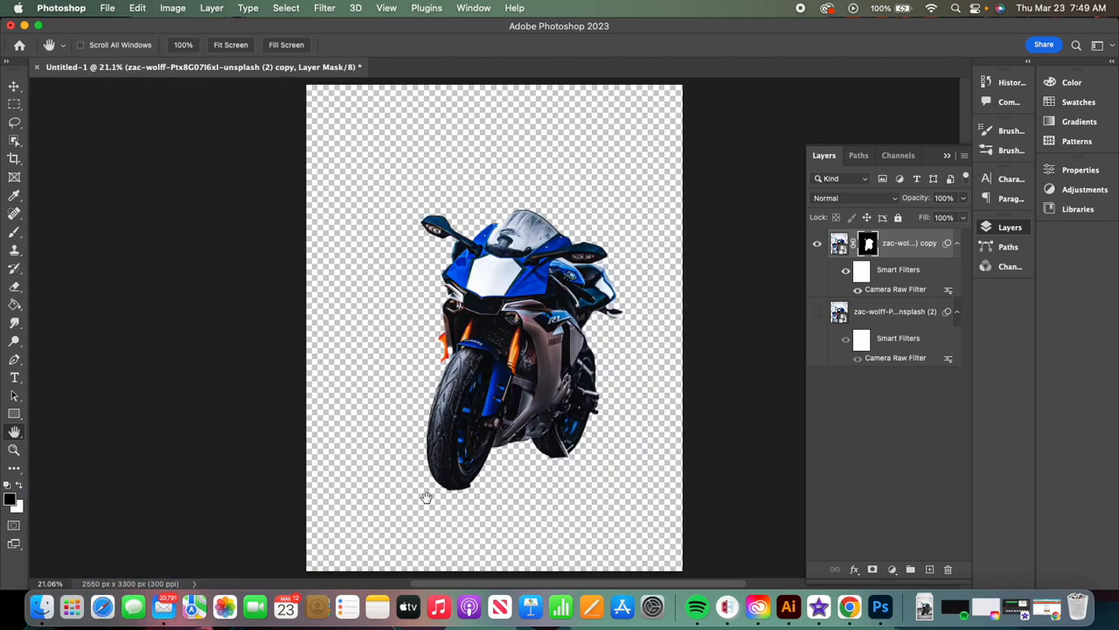
pyautogui.click(13, 453)
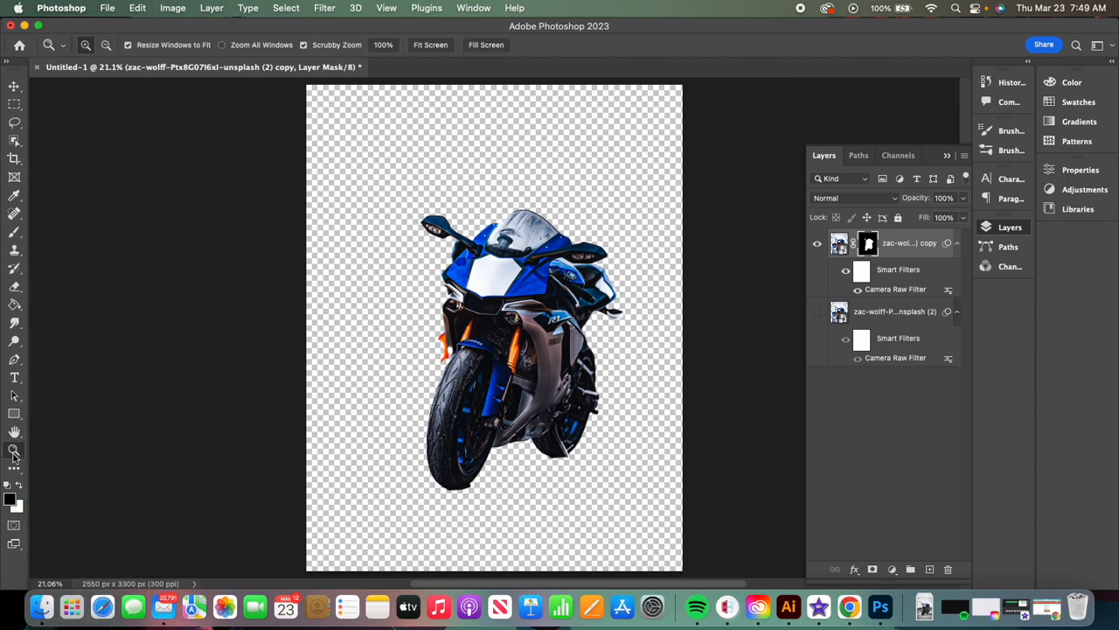
pyautogui.doubleClick(13, 453)
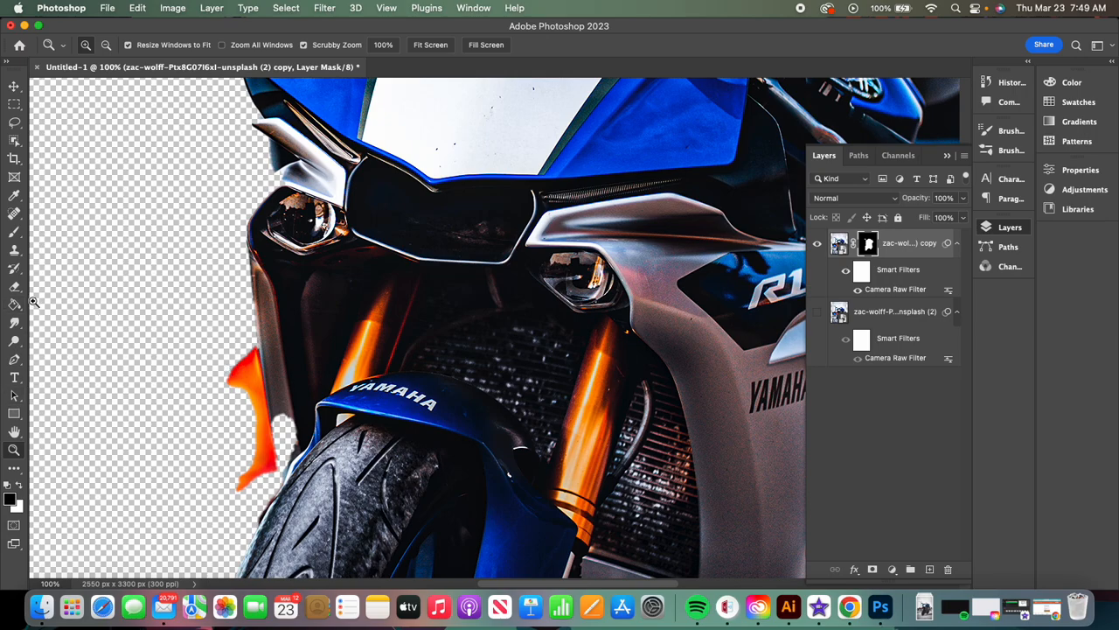
pyautogui.click(14, 232)
pyautogui.moveTo(232, 370)
pyautogui.mouseDown()
pyautogui.moveTo(235, 399)
pyautogui.moveTo(235, 350)
pyautogui.moveTo(247, 483)
pyautogui.moveTo(241, 346)
pyautogui.moveTo(233, 399)
pyautogui.moveTo(255, 474)
pyautogui.moveTo(243, 376)
pyautogui.moveTo(229, 434)
pyautogui.moveTo(301, 420)
pyautogui.moveTo(292, 402)
pyautogui.moveTo(299, 495)
pyautogui.moveTo(288, 415)
pyautogui.moveTo(282, 435)
pyautogui.moveTo(298, 510)
pyautogui.moveTo(331, 401)
pyautogui.moveTo(288, 453)
pyautogui.moveTo(250, 454)
pyautogui.moveTo(260, 477)
pyautogui.moveTo(247, 421)
pyautogui.moveTo(236, 431)
pyautogui.moveTo(242, 503)
pyautogui.mouseUp()
pyautogui.click(19, 484)
pyautogui.press('x')
pyautogui.scroll(-3, 477, 446)
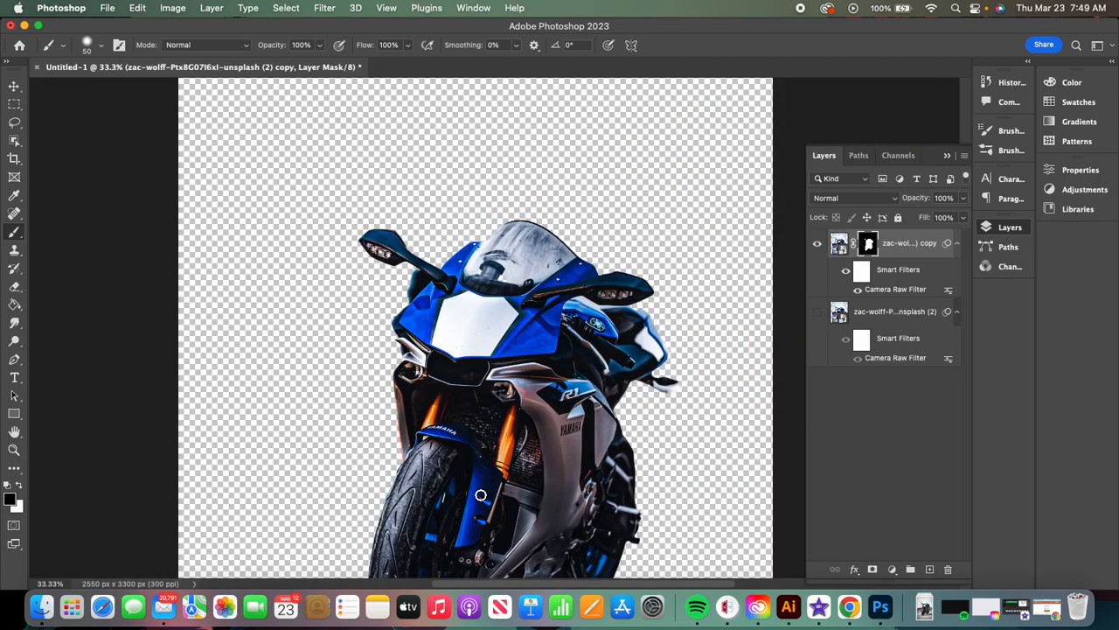
pyautogui.click(14, 434)
pyautogui.scroll(-2, 425, 492)
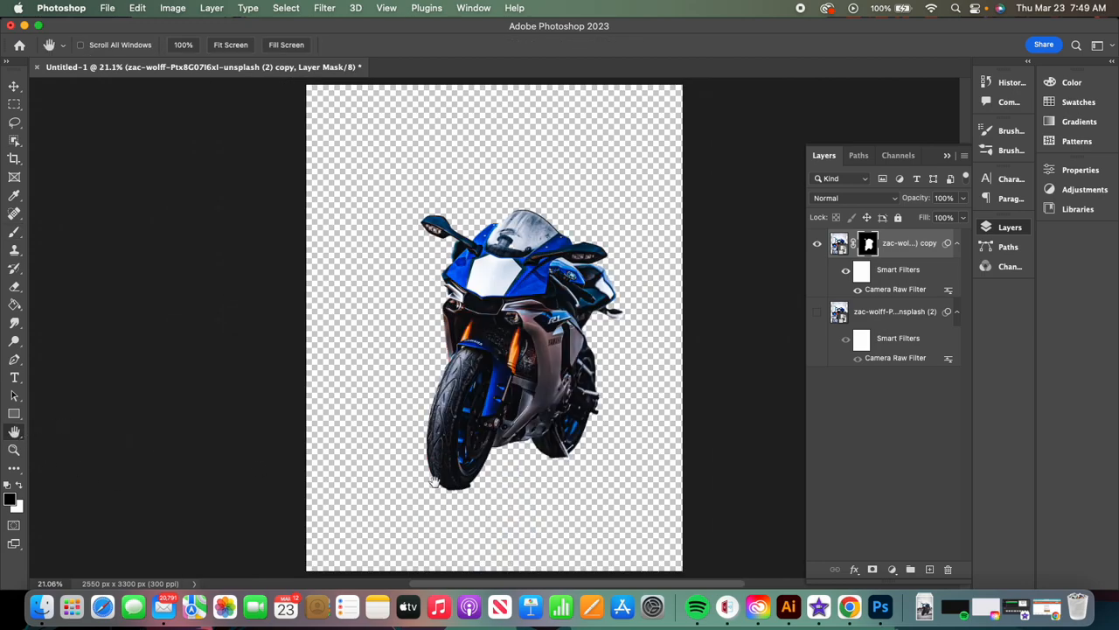
# - Show the original photo layer again and add a Black & White adjustment layer directly above it
pyautogui.click(816, 314)
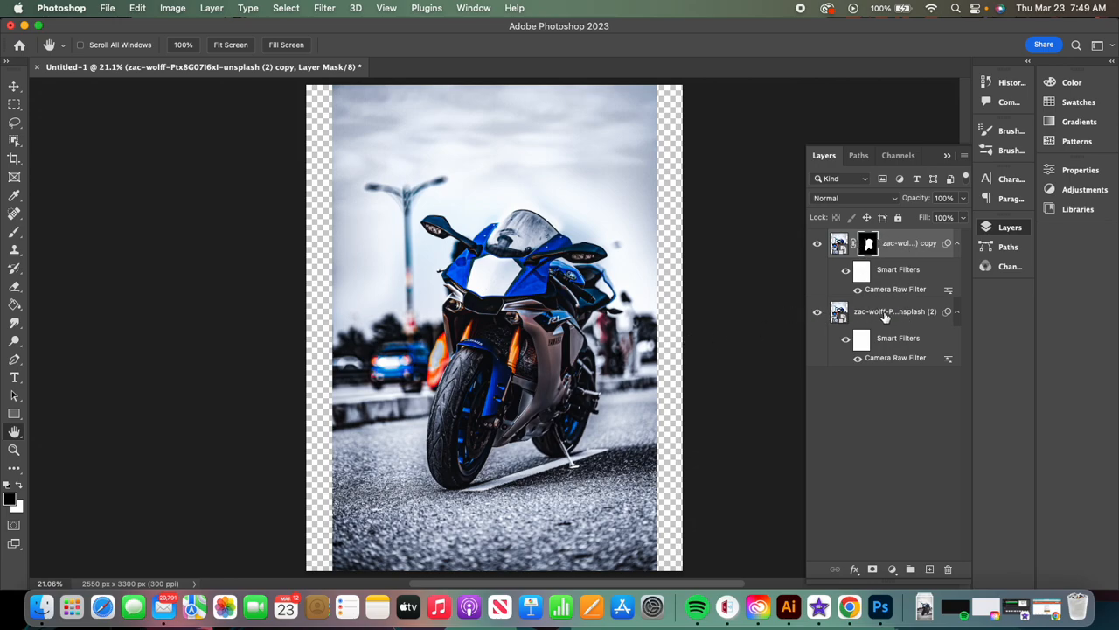
pyautogui.click(825, 318)
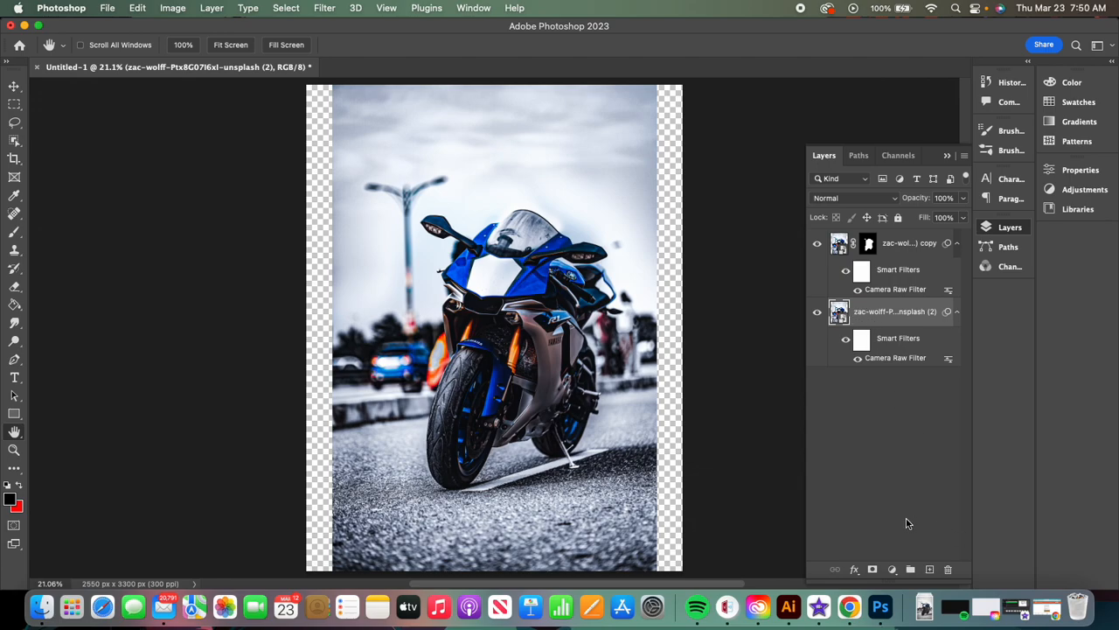
pyautogui.click(892, 571)
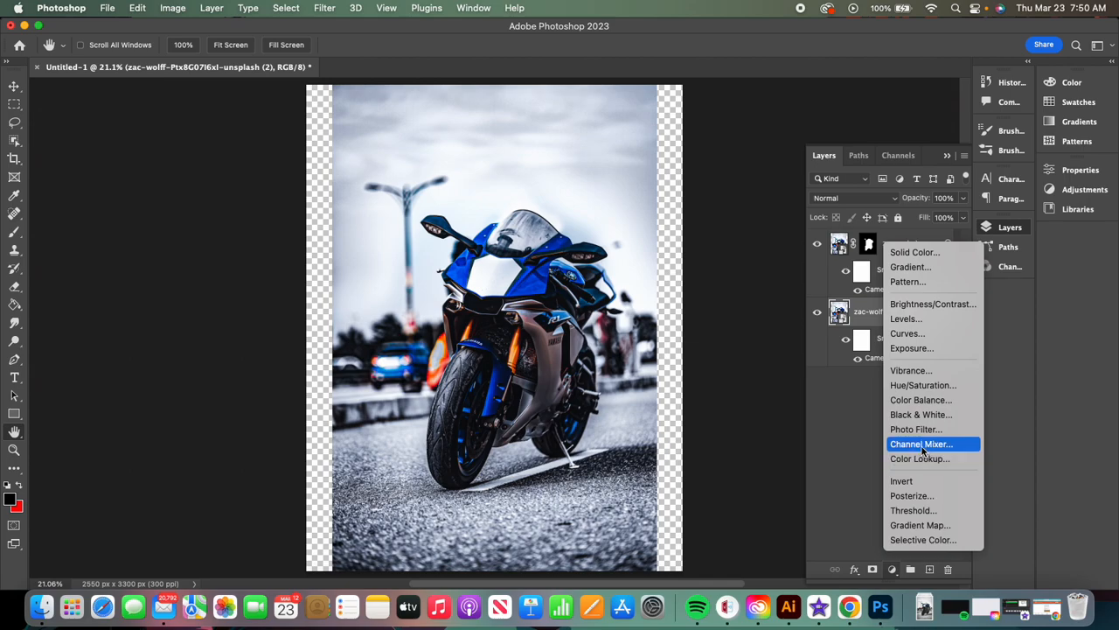
pyautogui.click(922, 417)
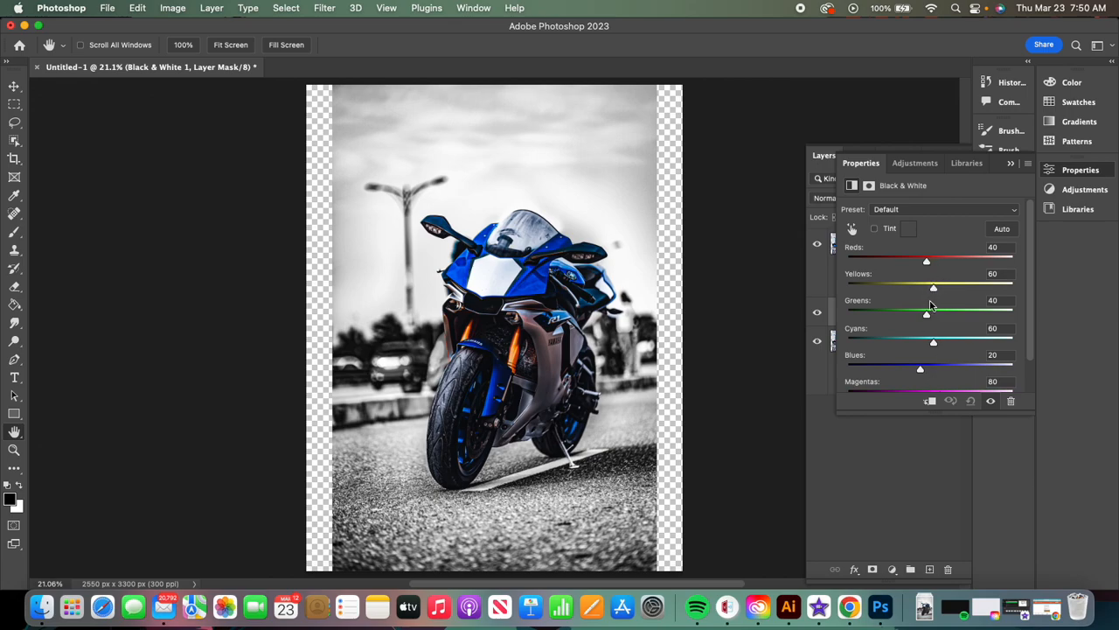
# - Set the Black & White adjustment's Greens to -34, Cyans to -21, Blues to -162 and Magentas to -97
pyautogui.moveTo(935, 348); pyautogui.dragTo(867, 374)
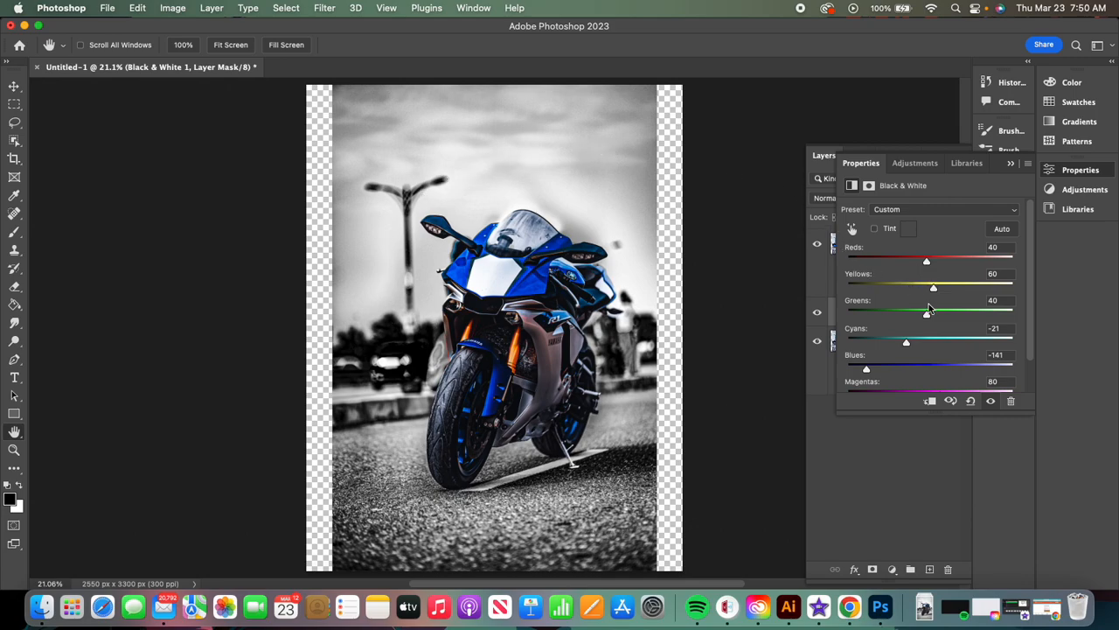
pyautogui.moveTo(868, 369); pyautogui.dragTo(860, 369)
pyautogui.moveTo(927, 314); pyautogui.dragTo(902, 313)
pyautogui.scroll(-2, 952, 325)
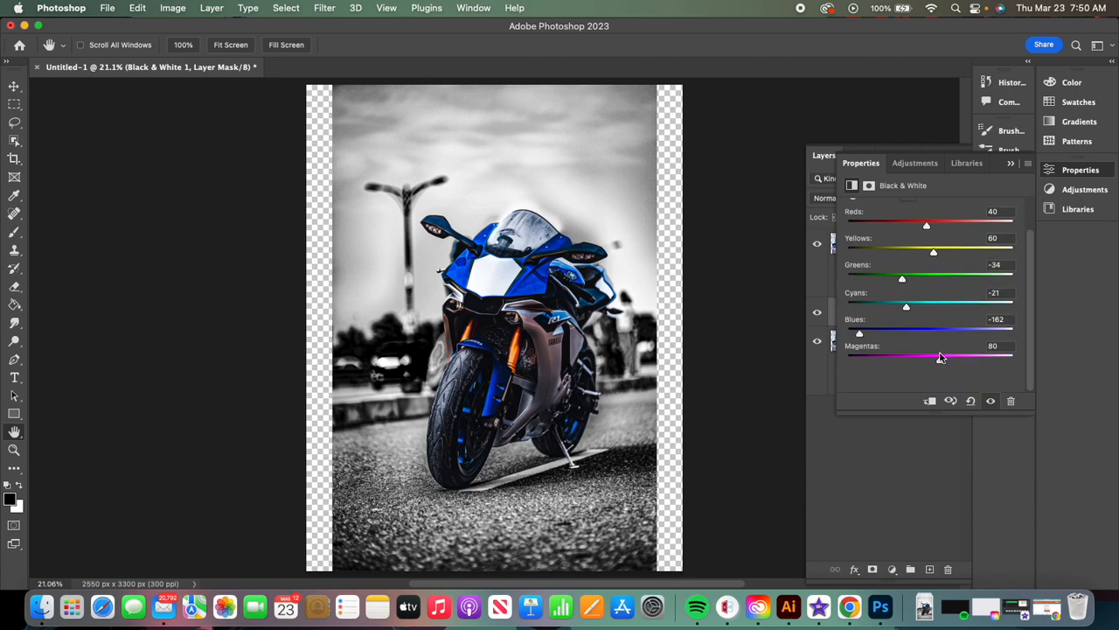
pyautogui.moveTo(941, 357); pyautogui.dragTo(882, 374)
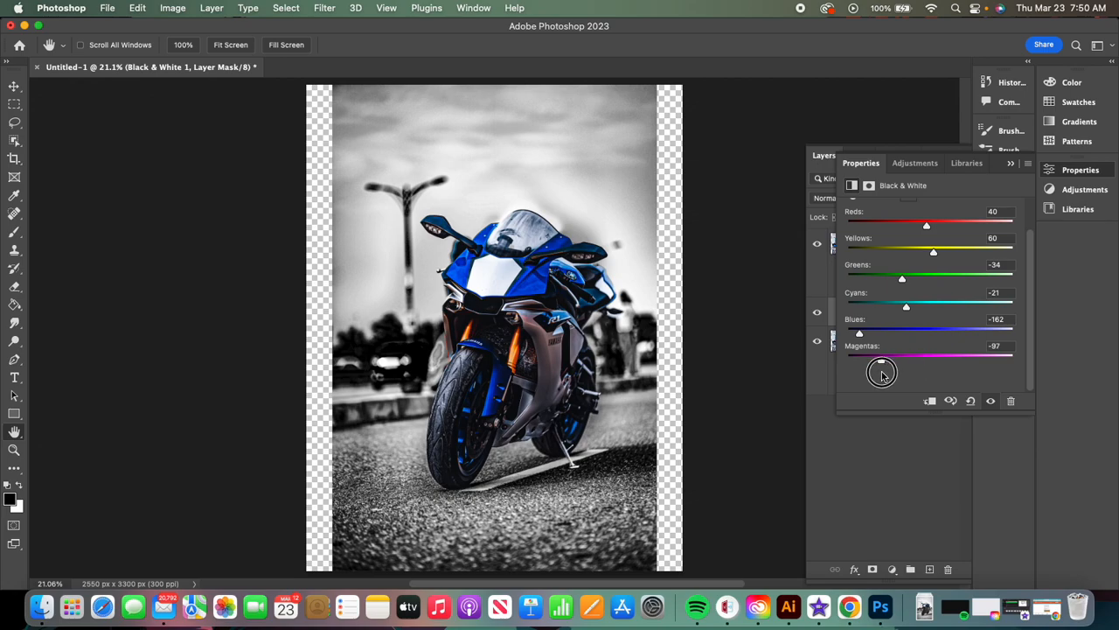
pyautogui.click(1012, 164)
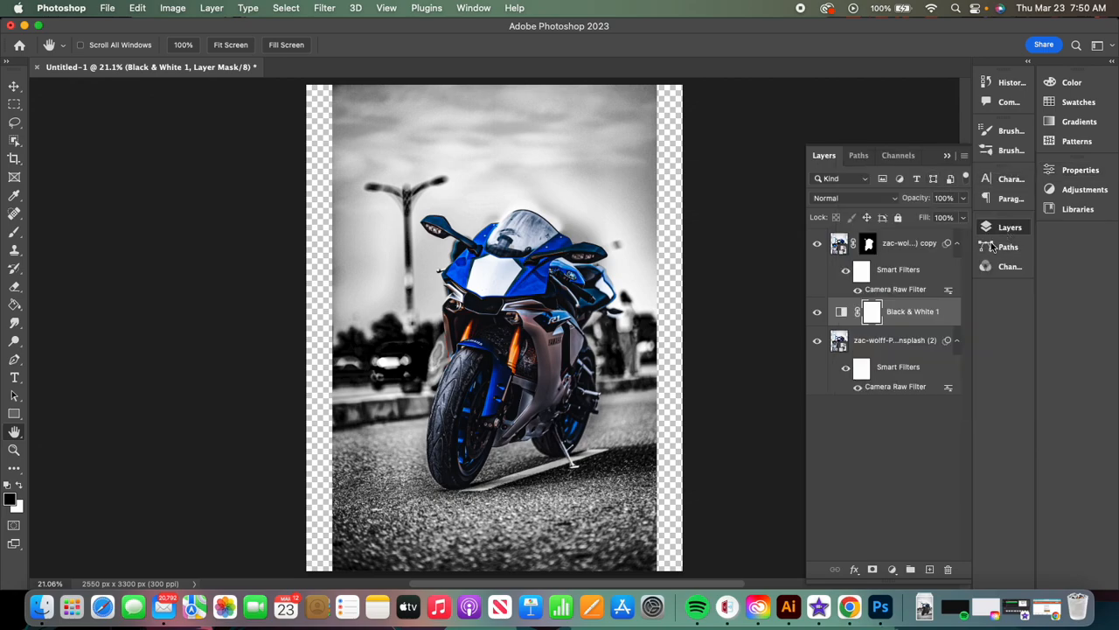
pyautogui.doubleClick(840, 314)
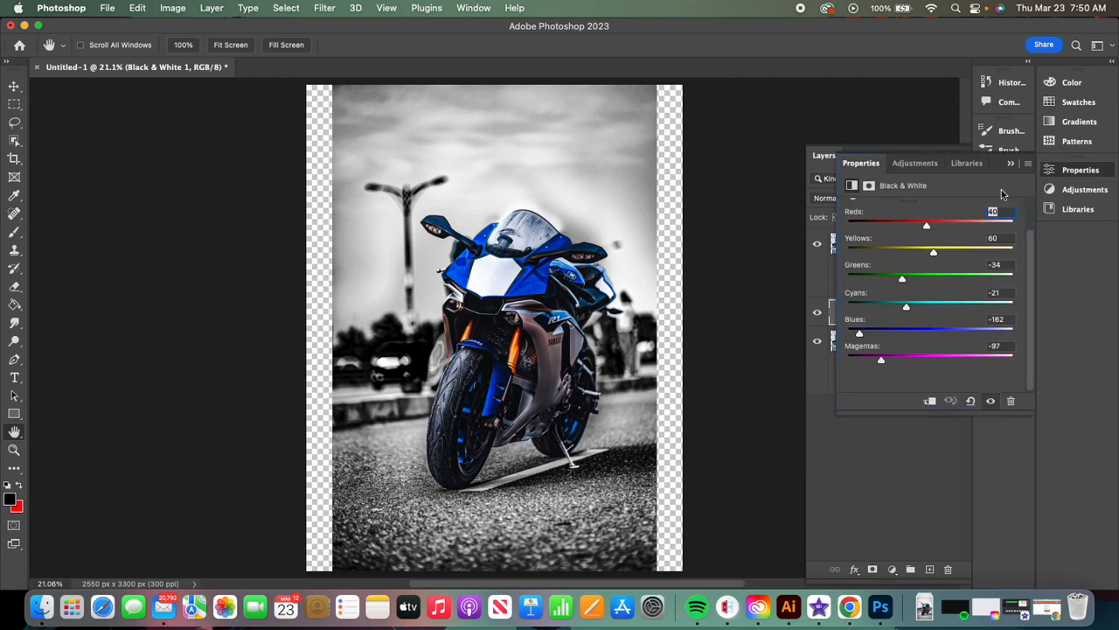
pyautogui.click(1010, 164)
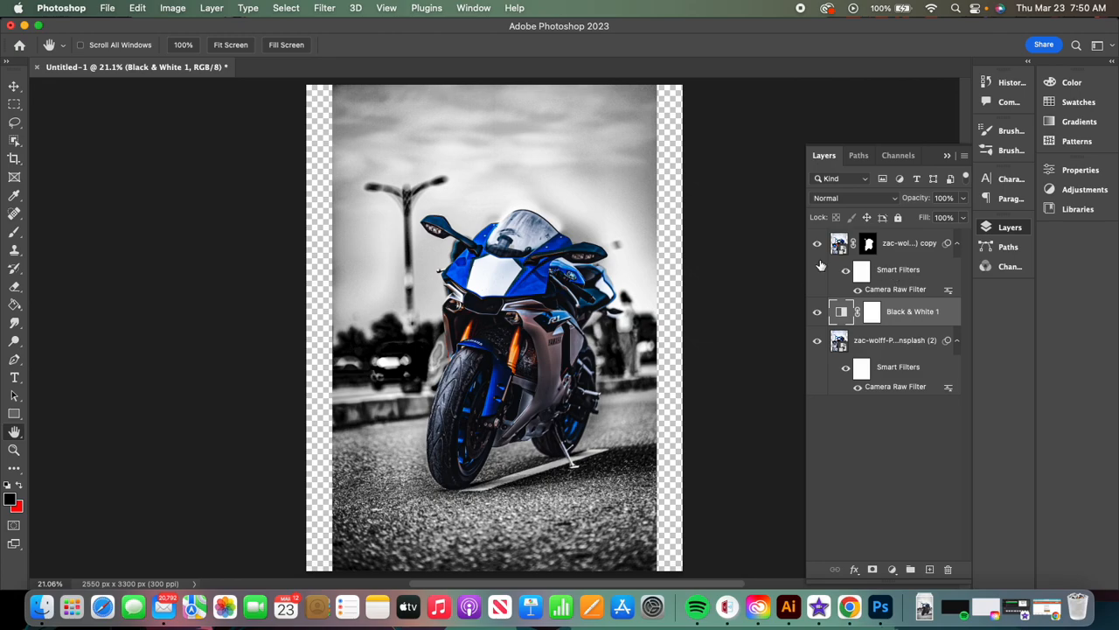
# - Start an Oil Paint filter on the masked motorcycle copy layer
pyautogui.click(904, 250)
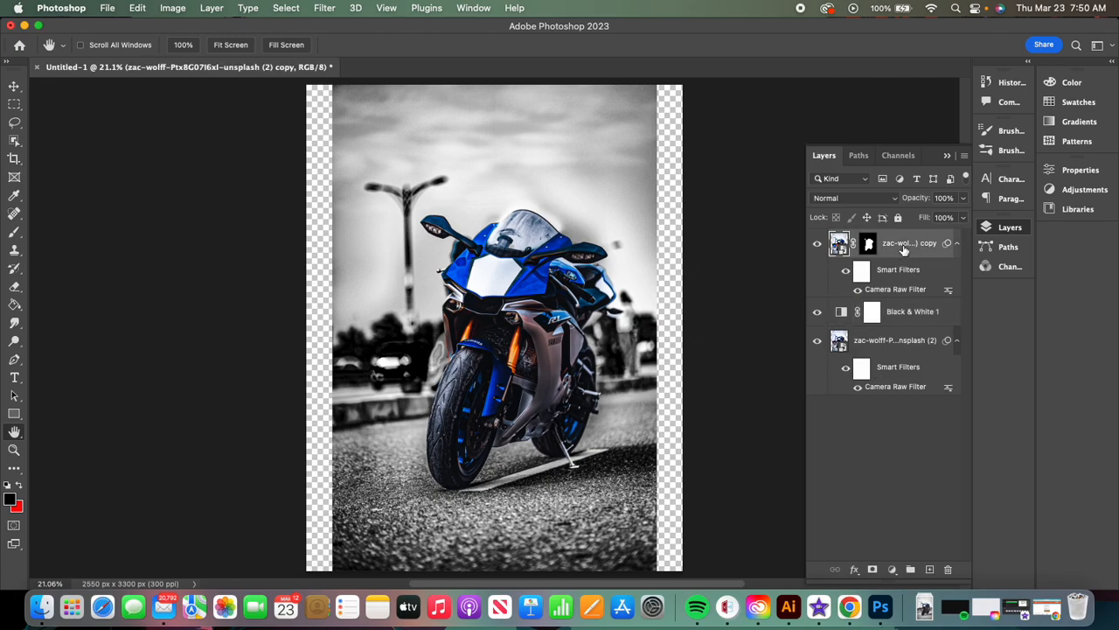
pyautogui.click(817, 244)
pyautogui.click(816, 244)
pyautogui.click(324, 9)
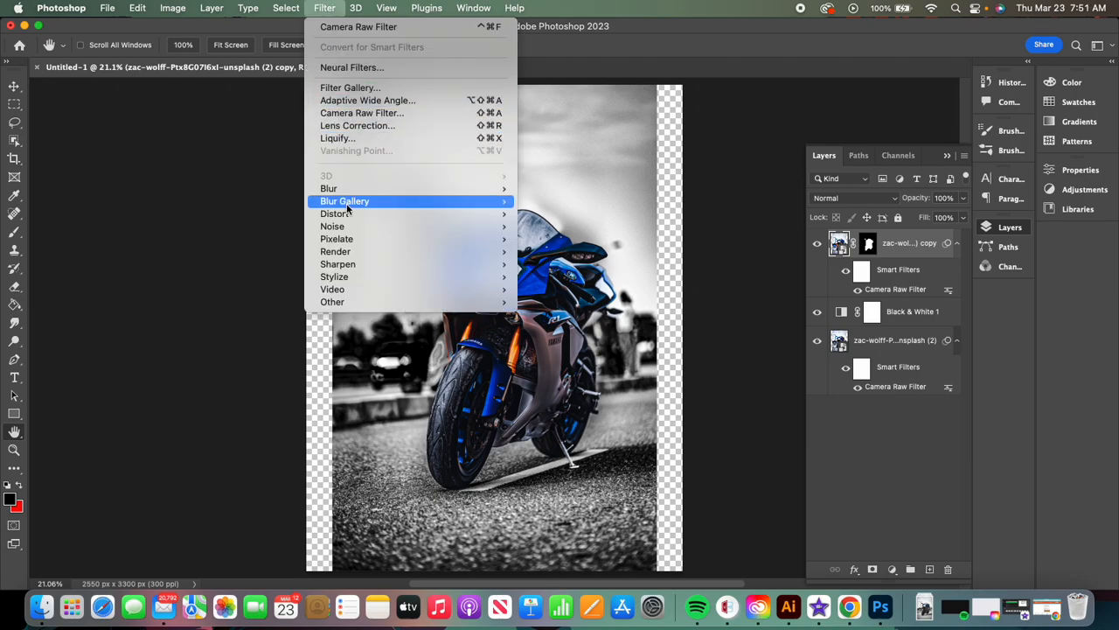
pyautogui.moveTo(348, 278)
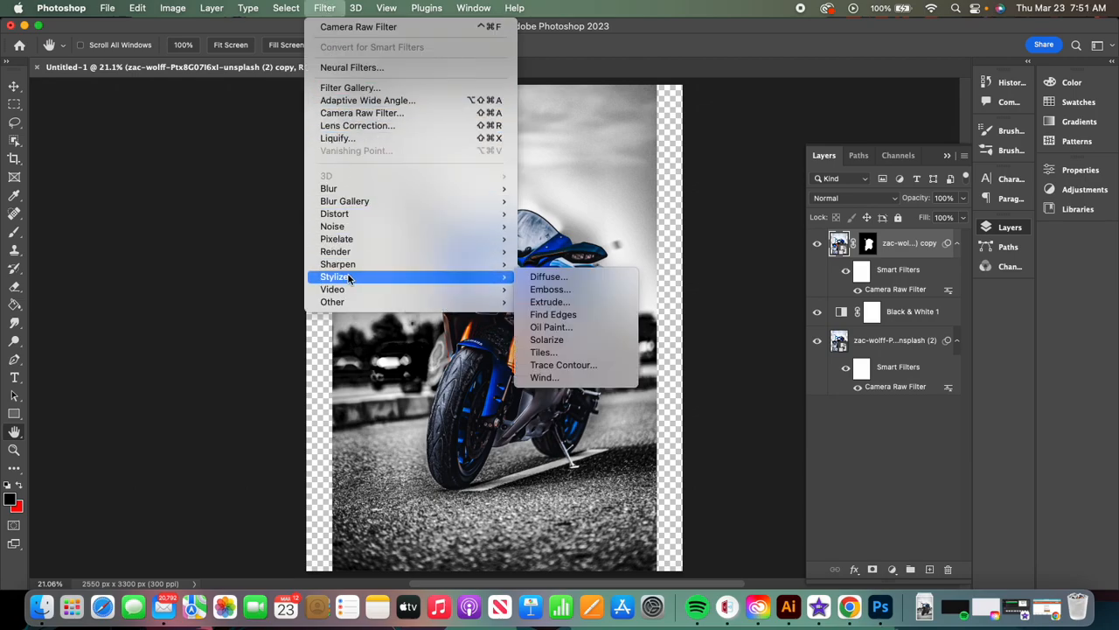
pyautogui.click(550, 327)
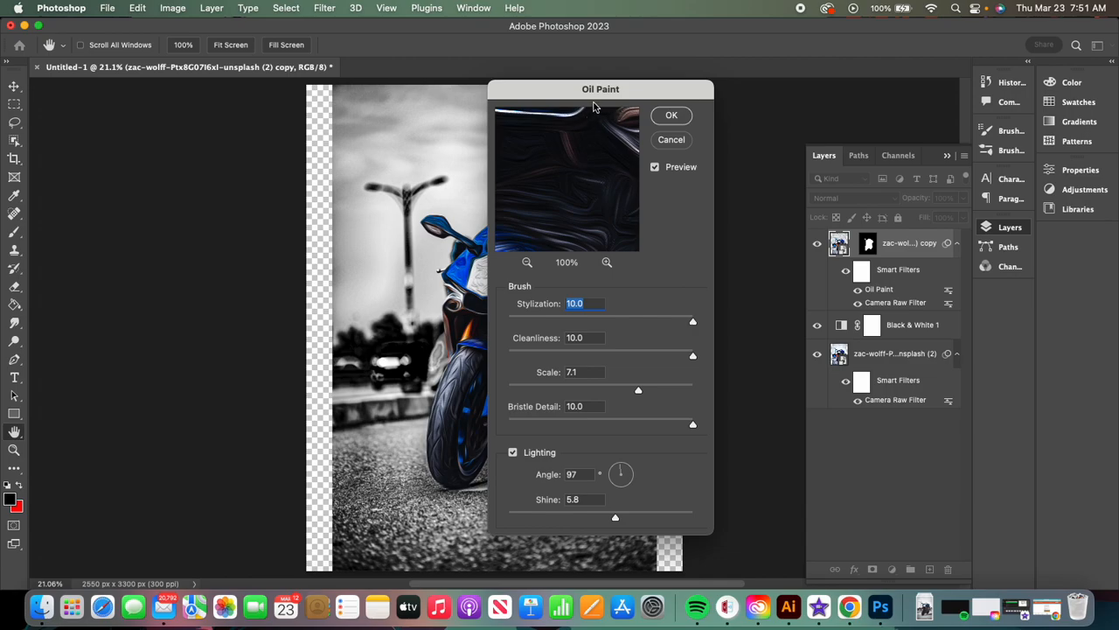
# - Set the Oil Paint brush to Stylization 5.9, Cleanliness 10.0, Scale 4.0 and Bristle Detail 0.0, previewing the motorcycle's fairing at 25%
pyautogui.click(526, 262)
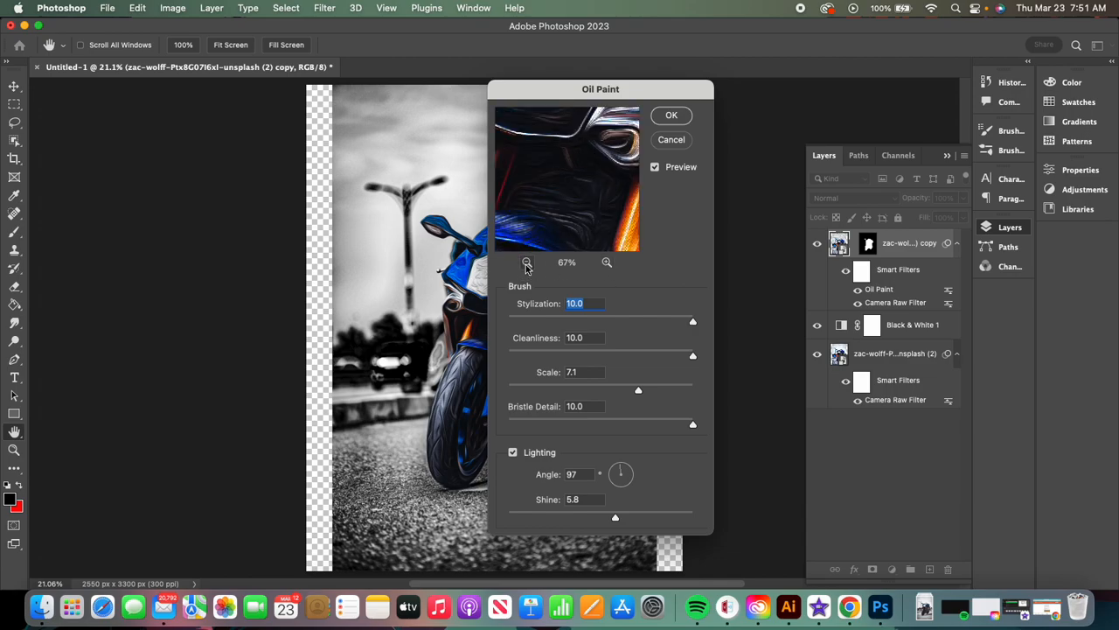
pyautogui.click(527, 263)
pyautogui.moveTo(553, 191); pyautogui.dragTo(566, 202)
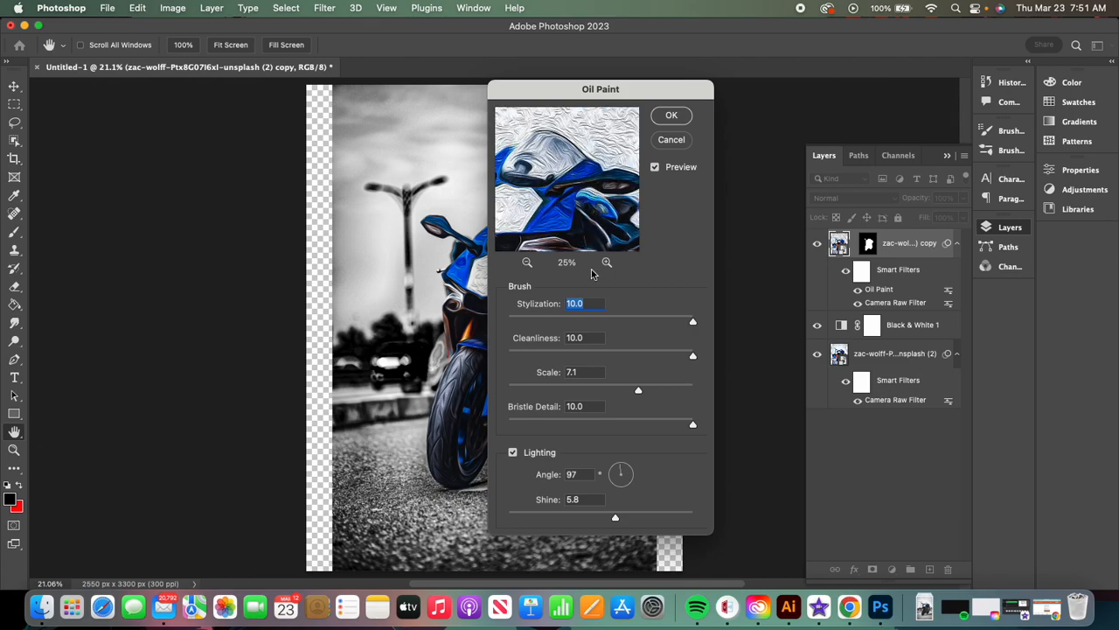
pyautogui.moveTo(693, 325); pyautogui.dragTo(616, 325)
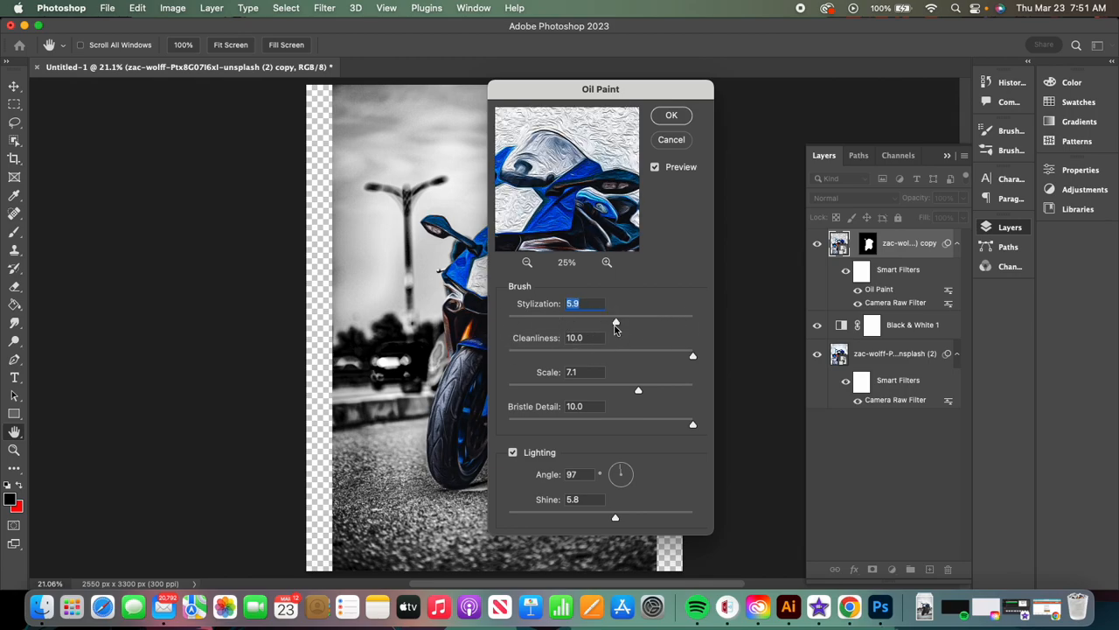
pyautogui.moveTo(693, 356); pyautogui.dragTo(725, 350)
pyautogui.moveTo(640, 393); pyautogui.dragTo(580, 393)
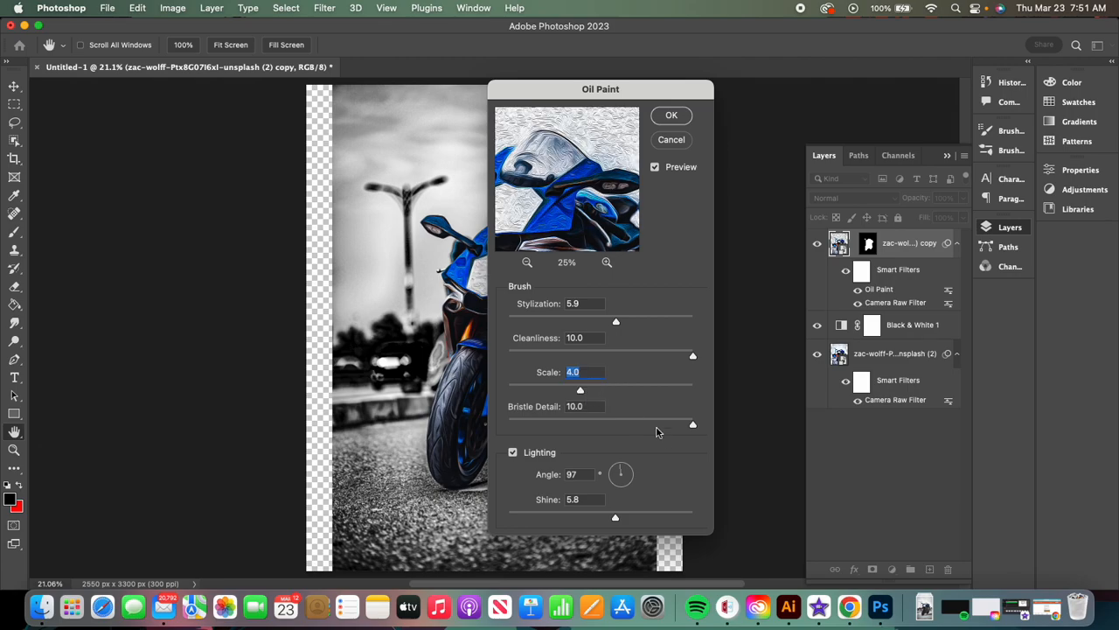
pyautogui.moveTo(695, 430); pyautogui.dragTo(495, 431)
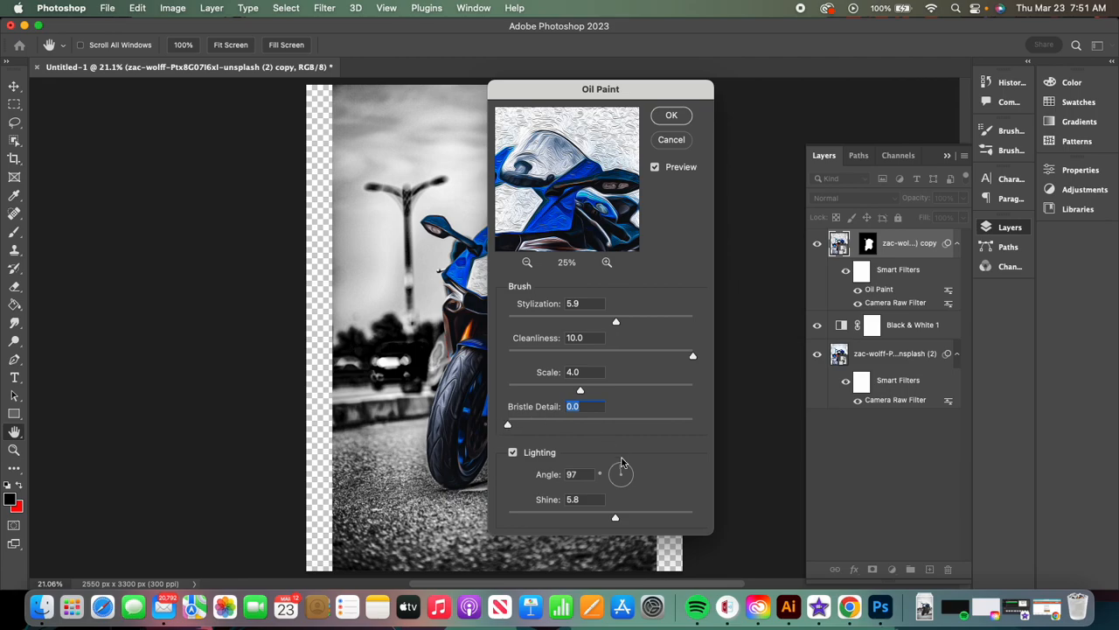
# - Set the Oil Paint lighting to an Angle of 162° and Shine of 7.9, and apply the filter
pyautogui.moveTo(621, 472); pyautogui.dragTo(616, 471)
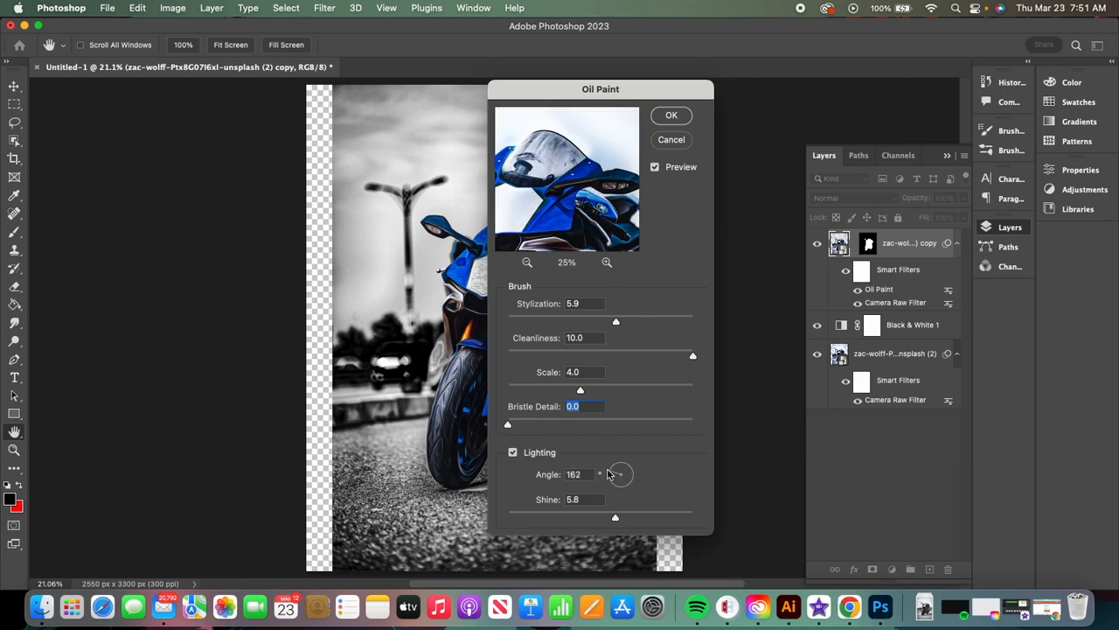
pyautogui.moveTo(615, 517); pyautogui.dragTo(698, 520)
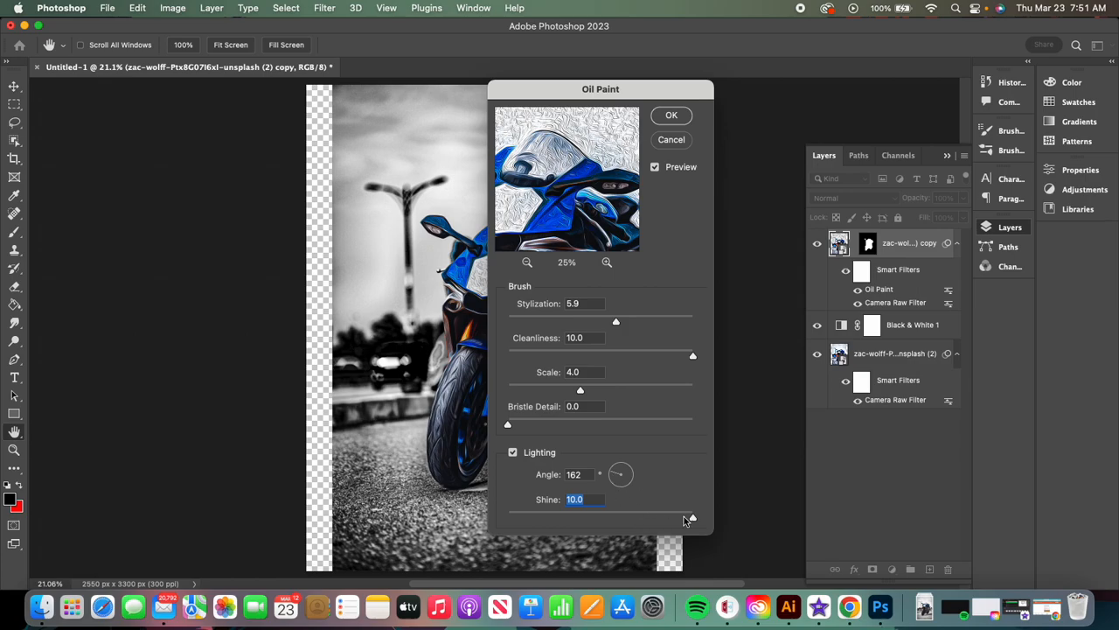
pyautogui.moveTo(692, 518); pyautogui.dragTo(656, 521)
pyautogui.click(671, 116)
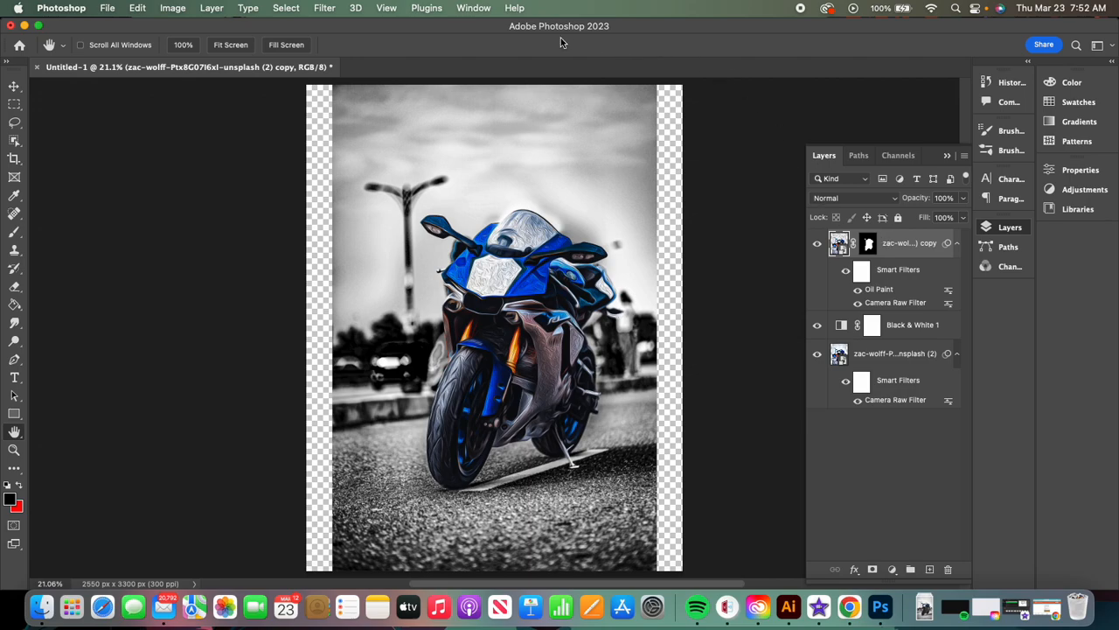
# - Start a second Oil Paint filter on the motorcycle copy with Stylization 10.0, Cleanliness 7.1 and Scale 10.0
pyautogui.click(327, 8)
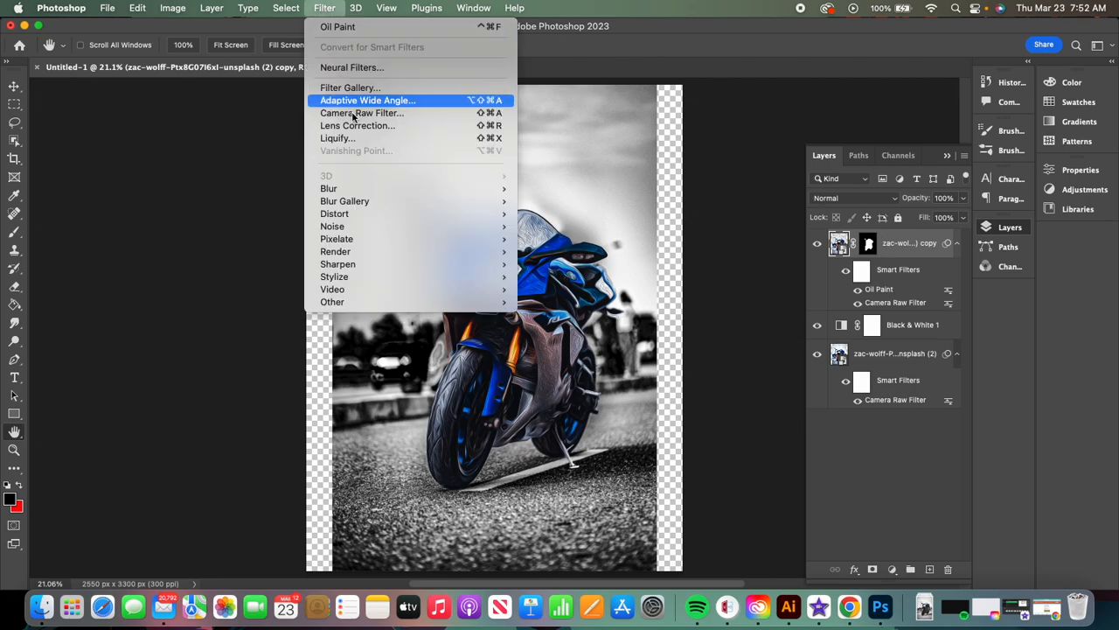
pyautogui.moveTo(359, 277)
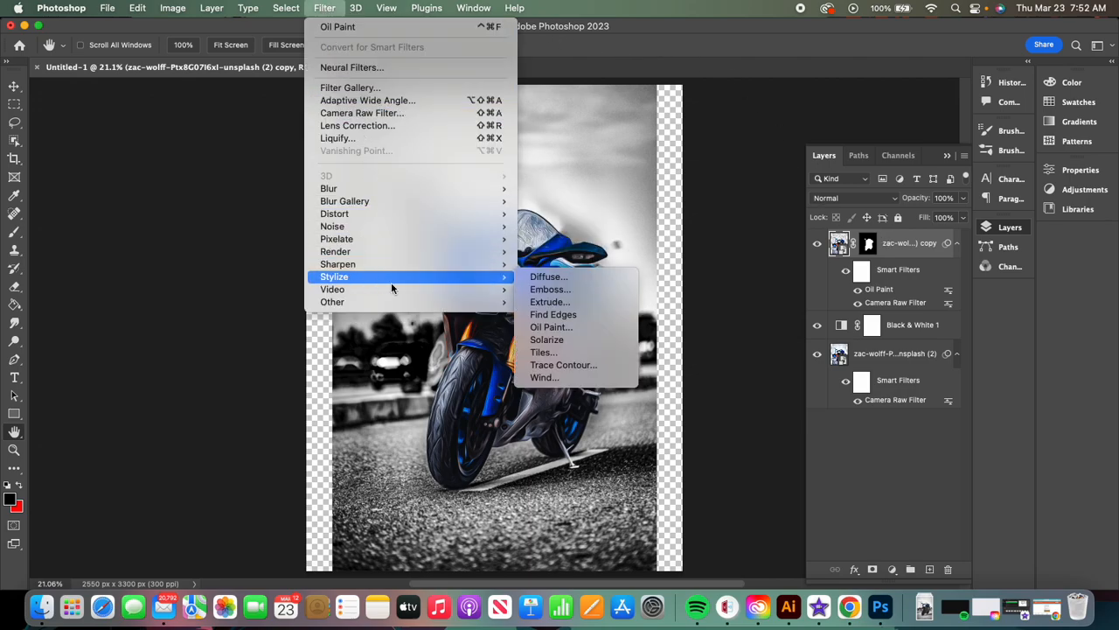
pyautogui.click(579, 326)
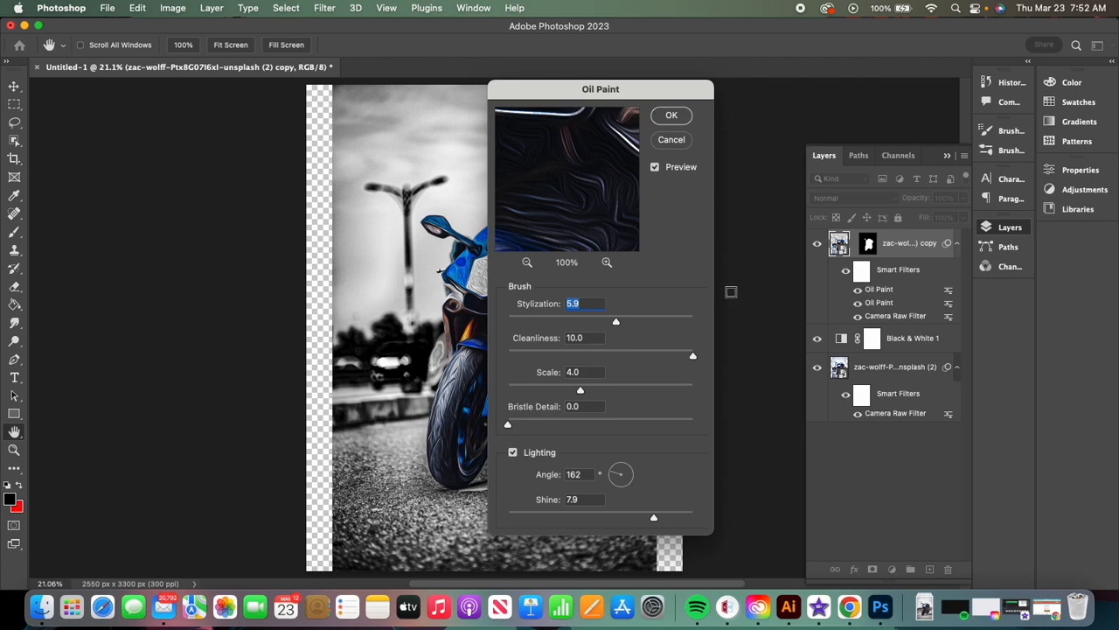
pyautogui.click(528, 264)
pyautogui.click(528, 263)
pyautogui.click(527, 263)
pyautogui.moveTo(616, 322); pyautogui.dragTo(640, 357)
pyautogui.moveTo(582, 391); pyautogui.dragTo(712, 400)
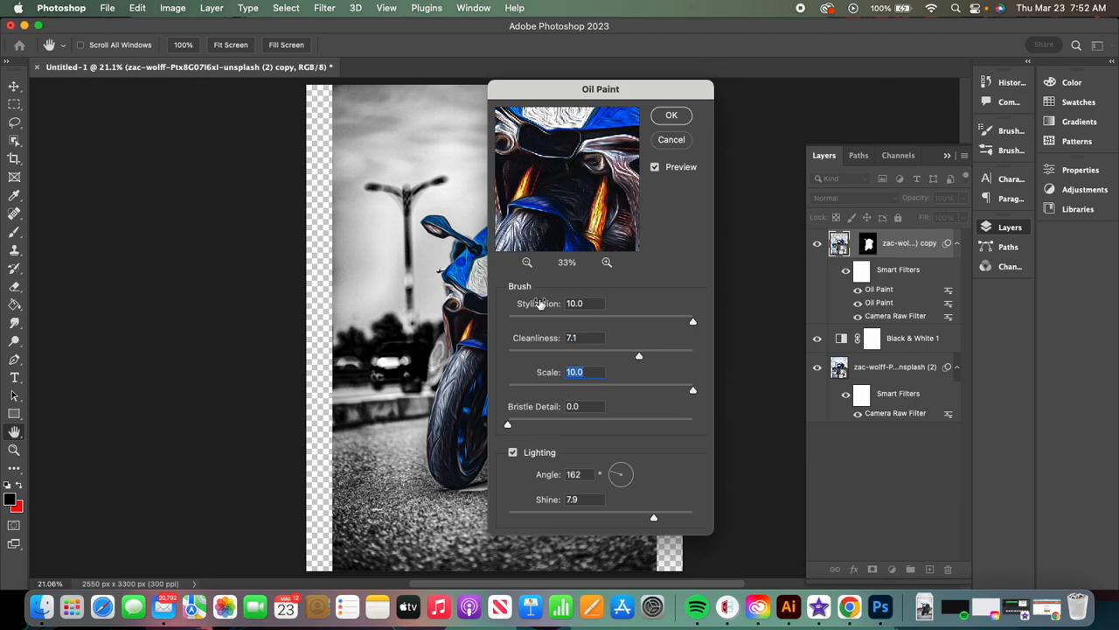
# - Change the second Oil Paint filter's Cleanliness to 10.0 and Scale to 5.7, and apply it
pyautogui.click(528, 263)
pyautogui.click(527, 263)
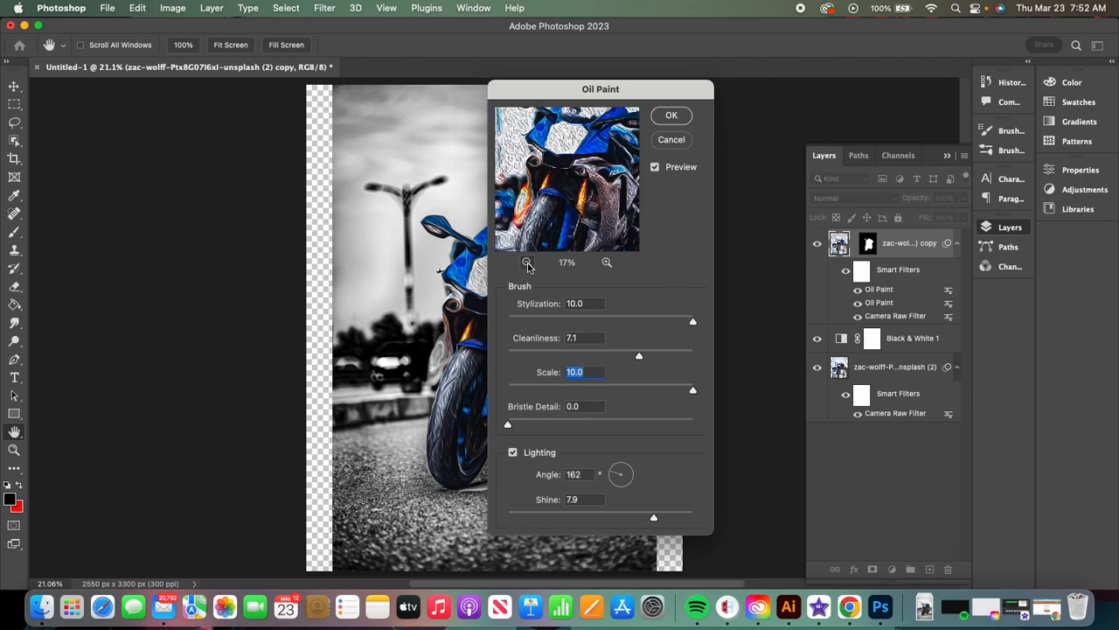
pyautogui.moveTo(508, 426)
pyautogui.mouseDown()
pyautogui.moveTo(623, 427)
pyautogui.moveTo(507, 425)
pyautogui.mouseUp()
pyautogui.moveTo(691, 323); pyautogui.dragTo(725, 325)
pyautogui.moveTo(644, 364); pyautogui.dragTo(613, 393)
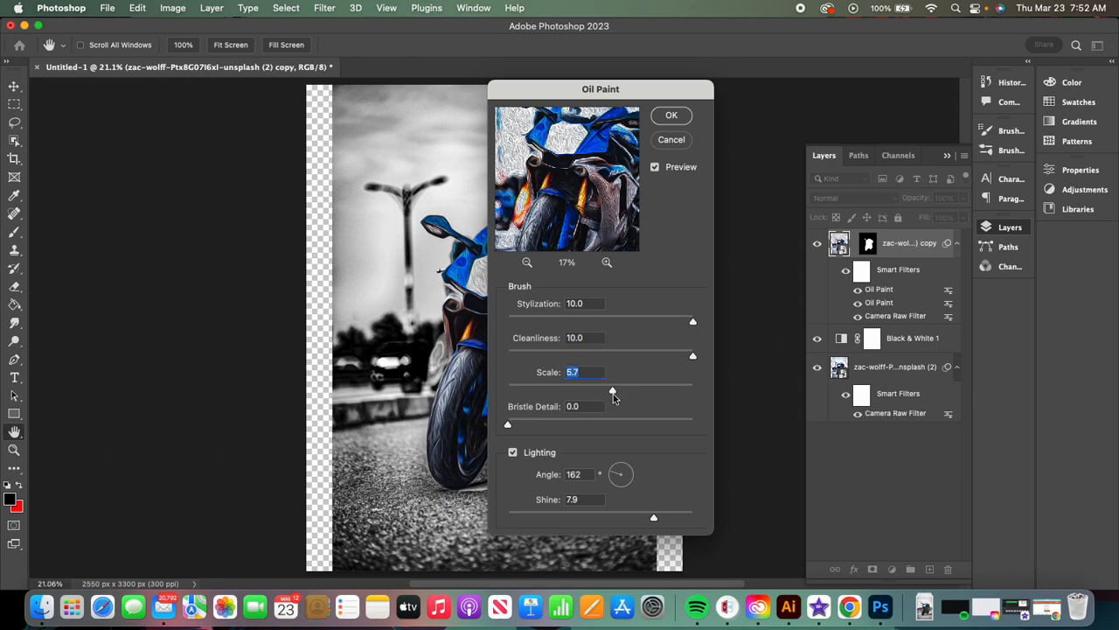
pyautogui.click(671, 116)
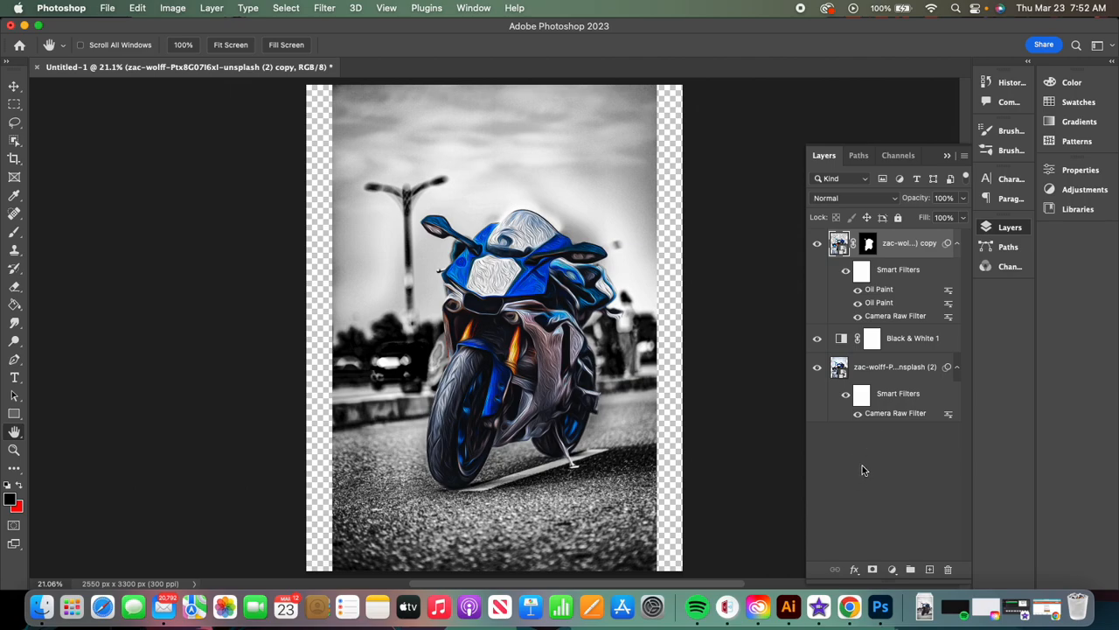
# - Set both Cyans and Blues of the Black & White adjustment layer to -200 and close its settings
pyautogui.click(914, 347)
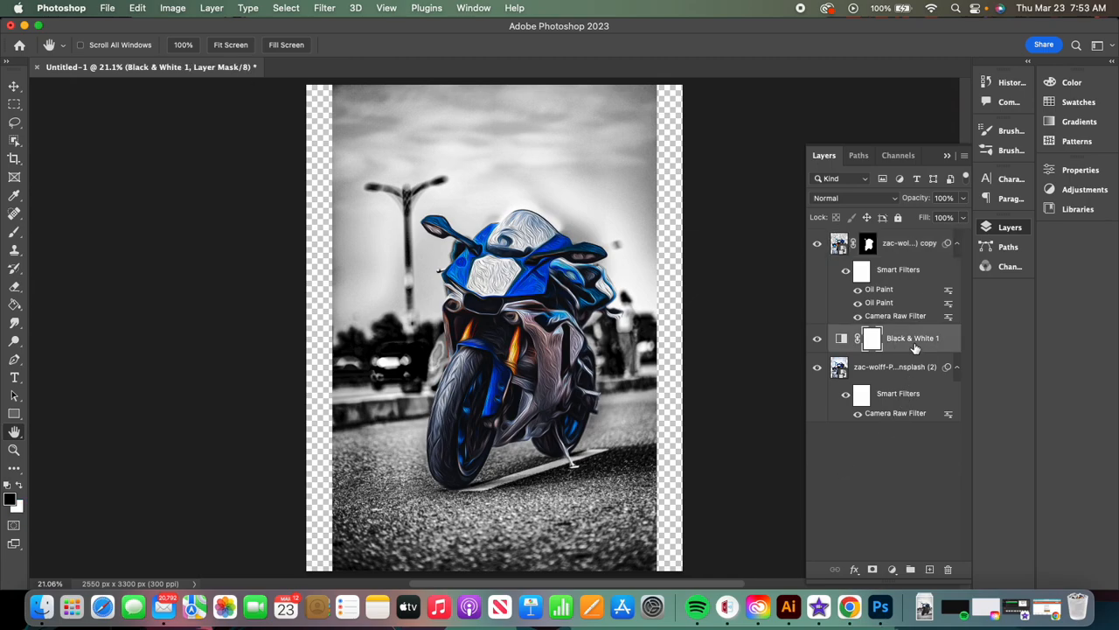
pyautogui.doubleClick(842, 339)
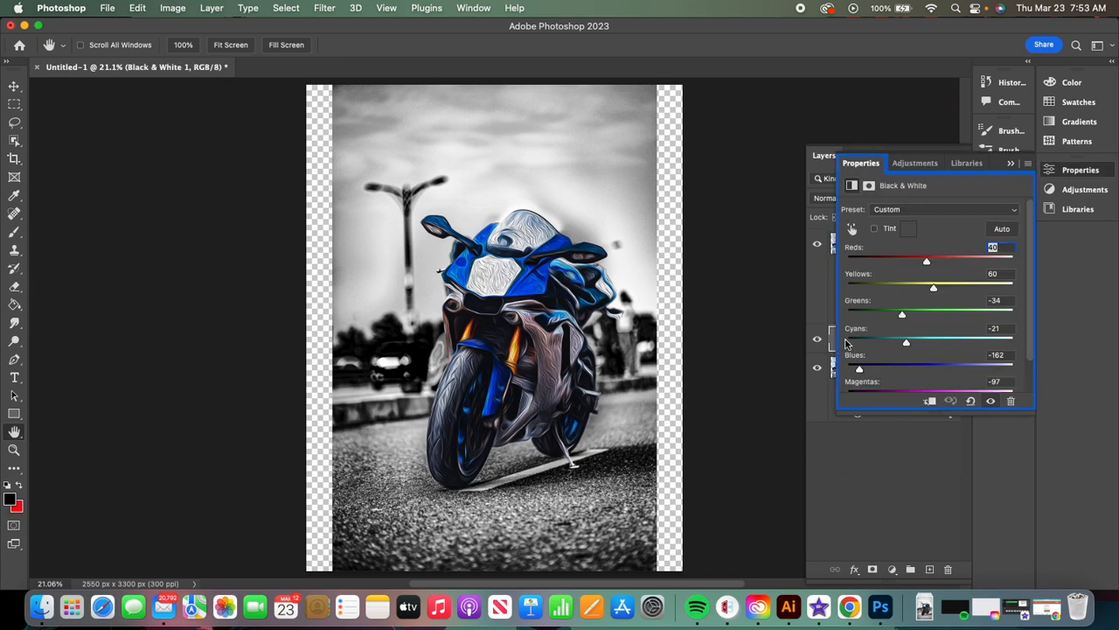
pyautogui.moveTo(905, 347); pyautogui.dragTo(838, 348)
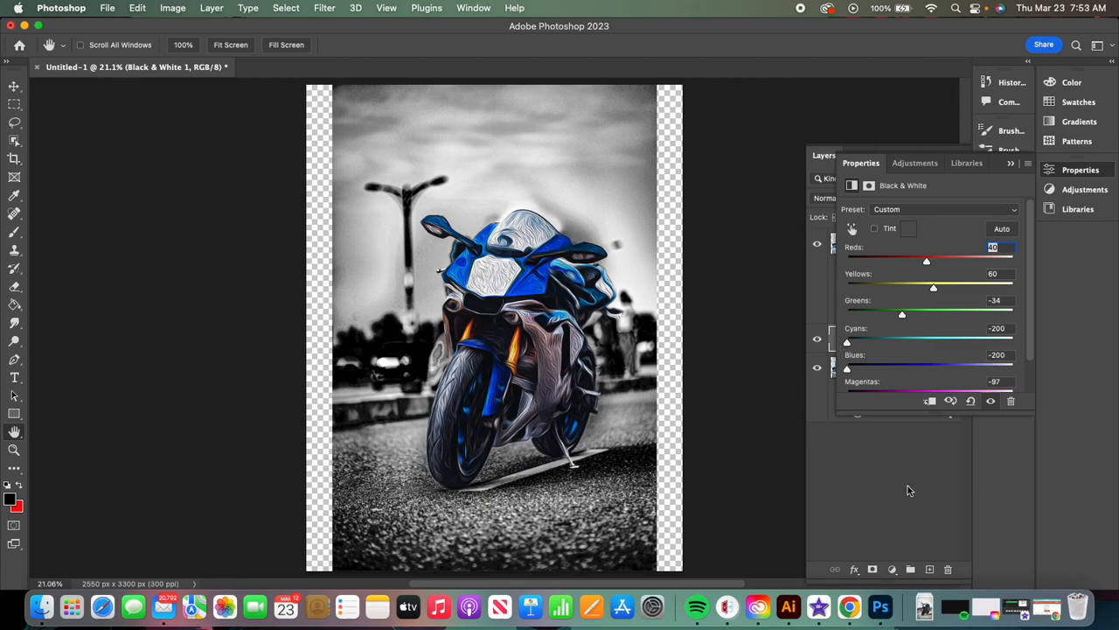
pyautogui.click(1011, 163)
pyautogui.click(948, 154)
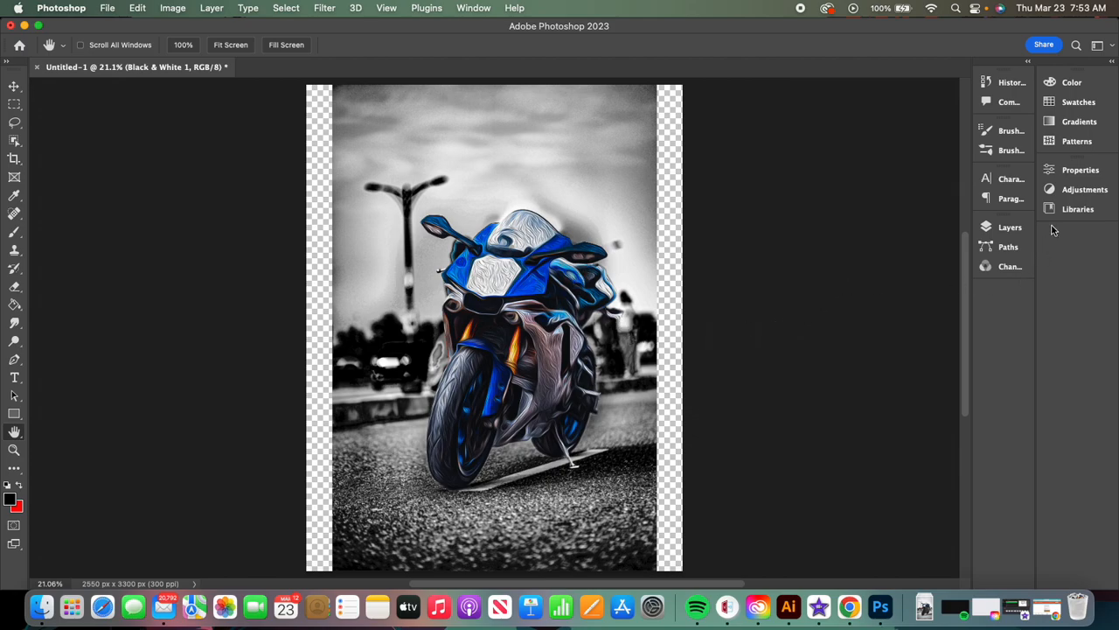
# - Select all three layers and scale them together to 121.25%, positioned at X 1275 px, Y 1733 px, so the picture fills the canvas
pyautogui.click(1009, 227)
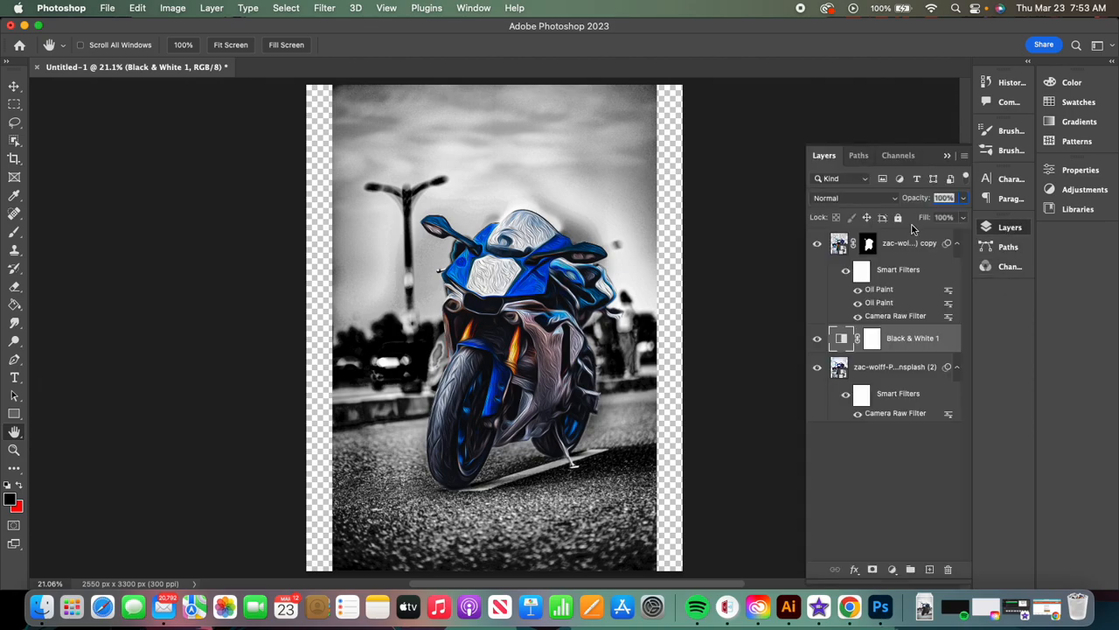
pyautogui.click(908, 251)
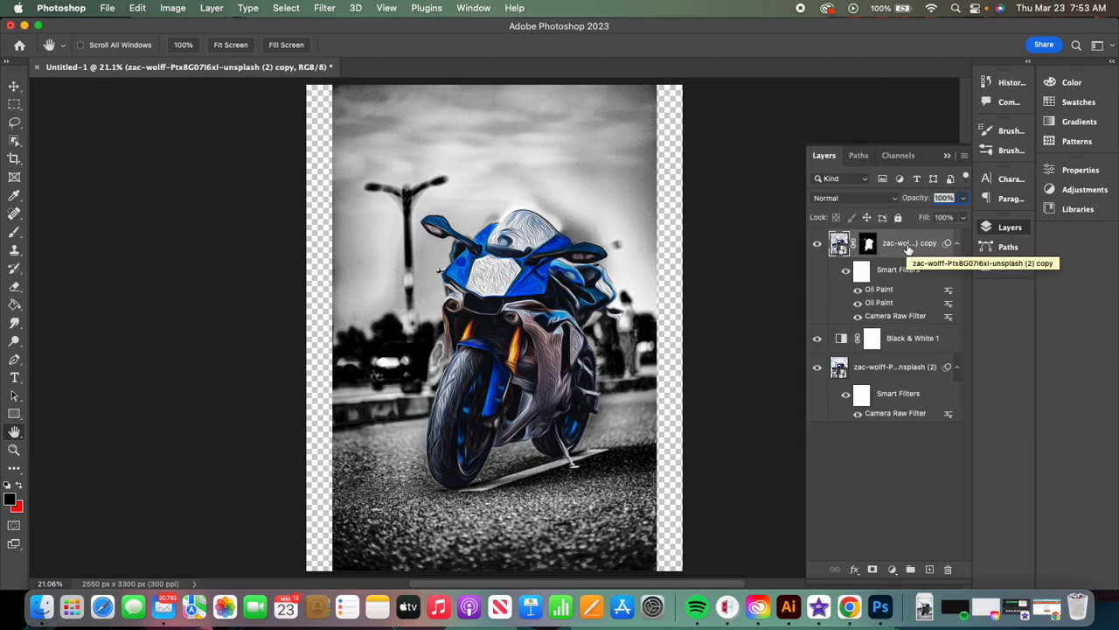
pyautogui.keyDown('shift'); pyautogui.click(899, 371); pyautogui.keyUp('shift')
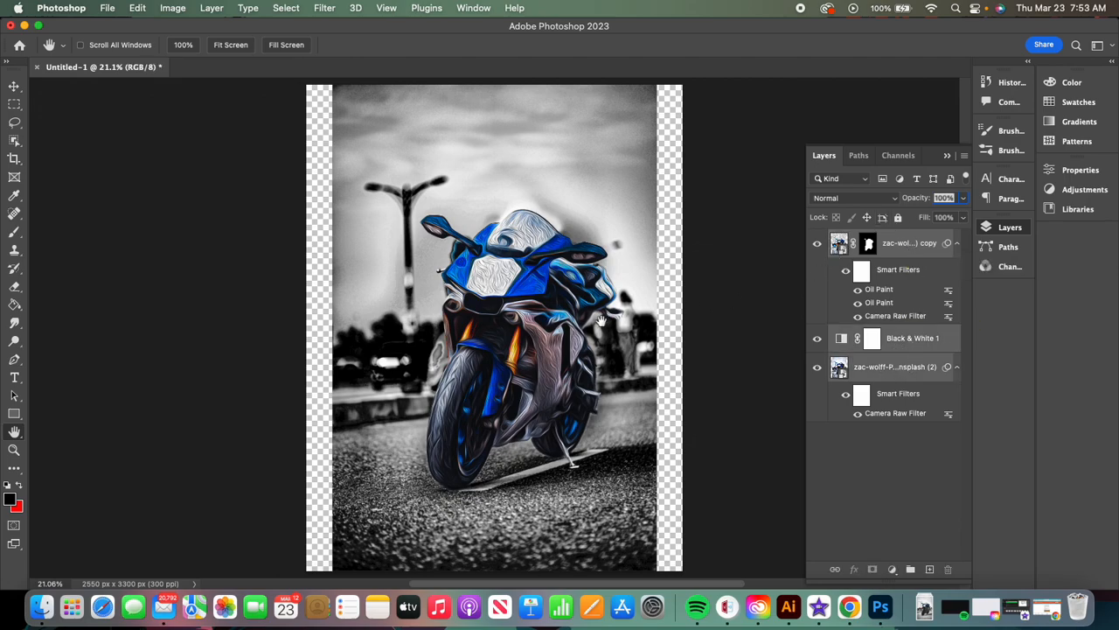
pyautogui.click(14, 87)
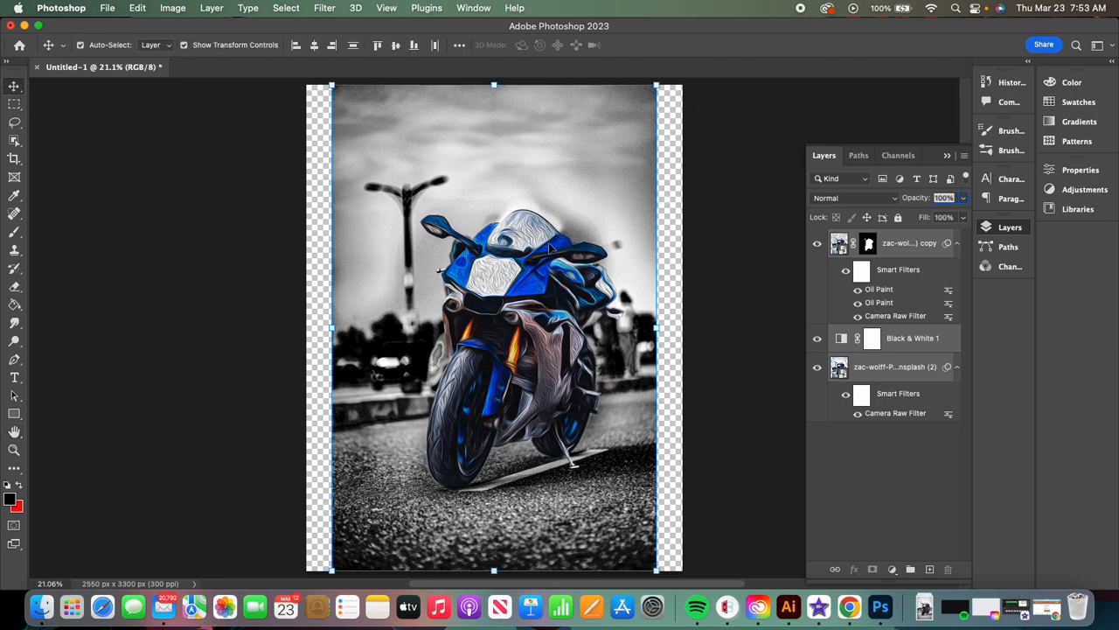
pyautogui.click(659, 329)
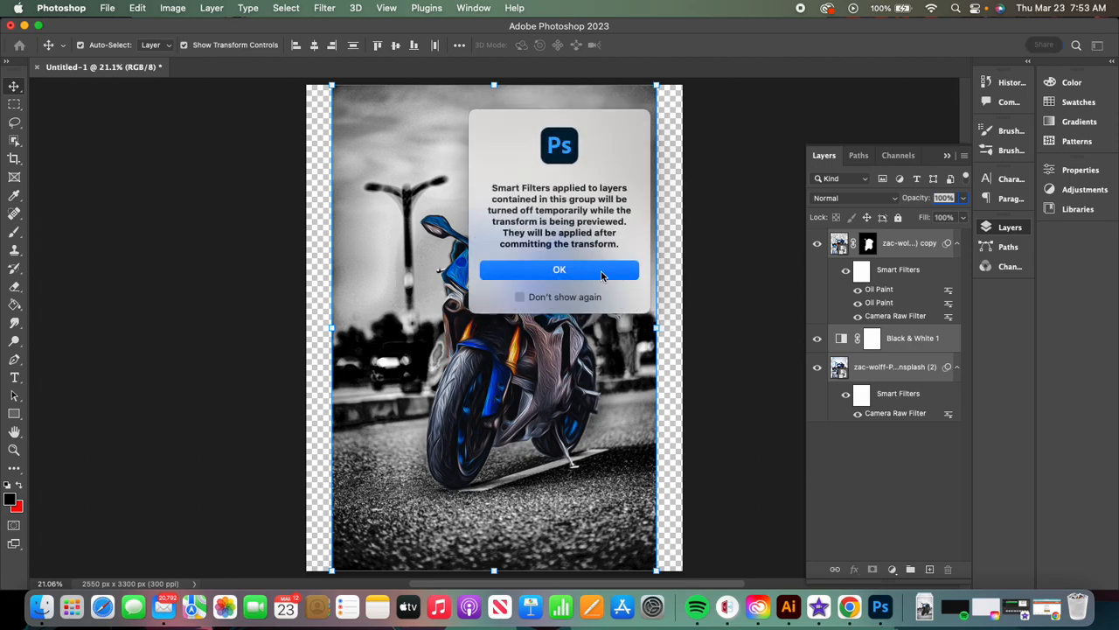
pyautogui.click(558, 271)
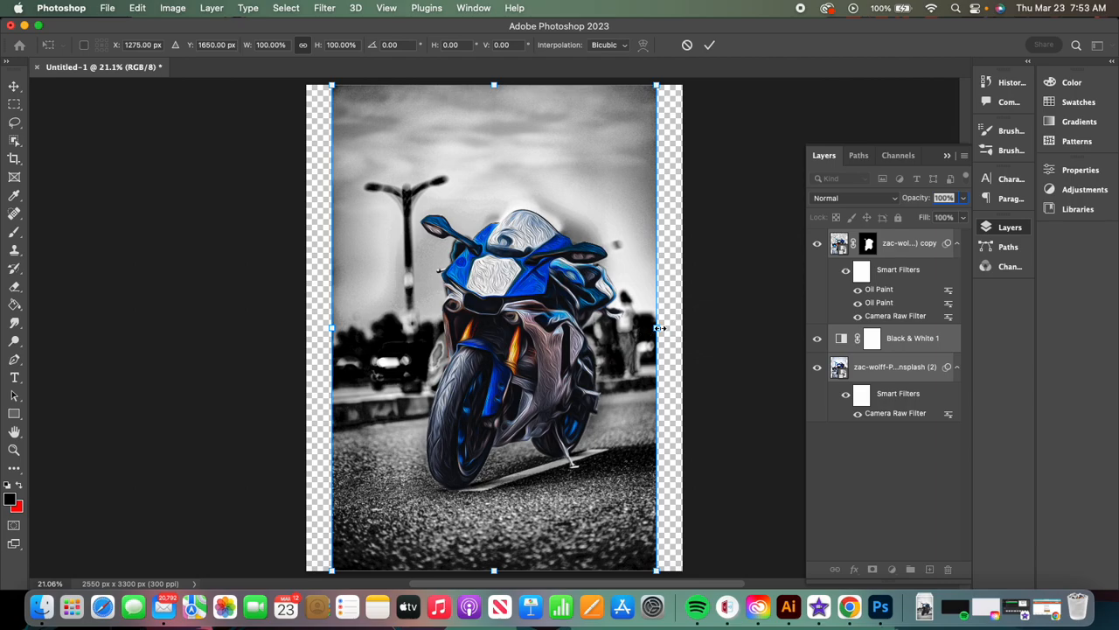
pyautogui.moveTo(659, 329); pyautogui.dragTo(618, 346)
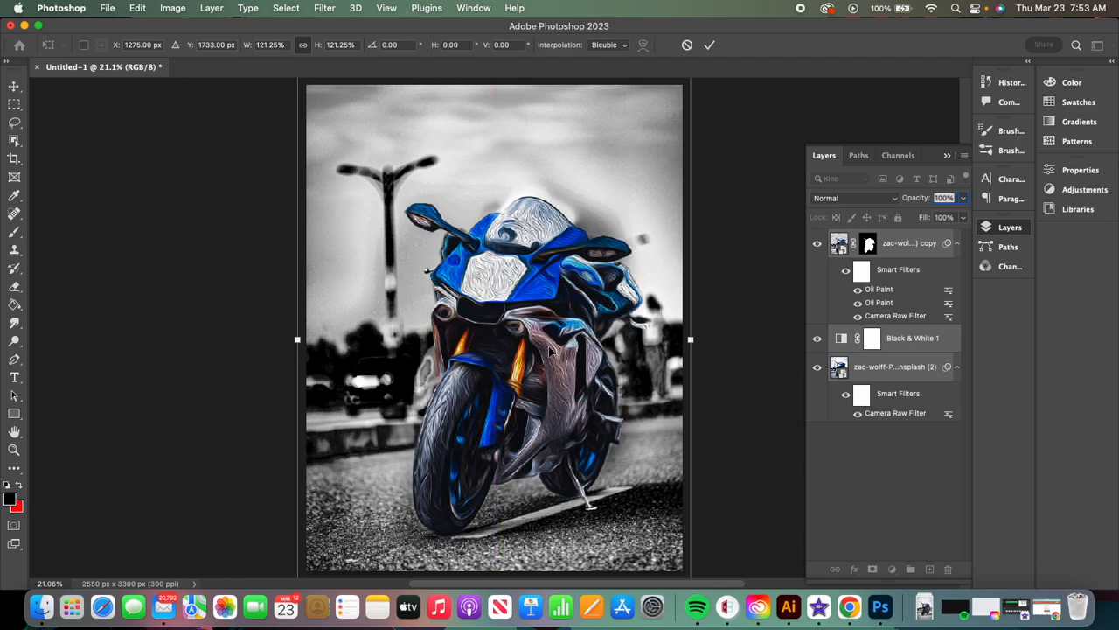
pyautogui.click(14, 85)
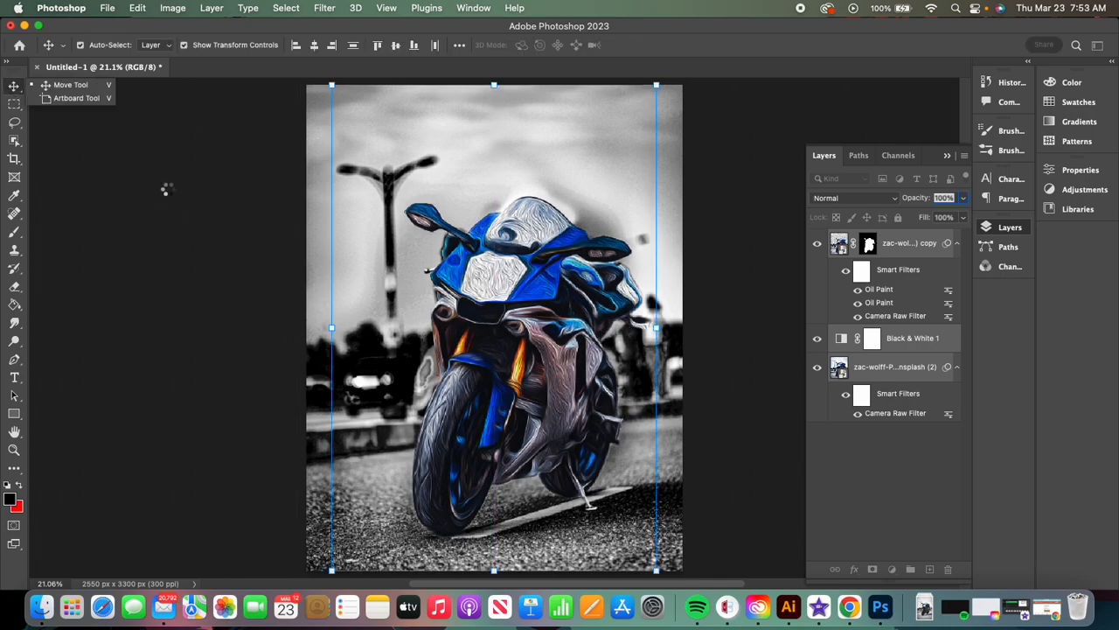
pyautogui.click(213, 219)
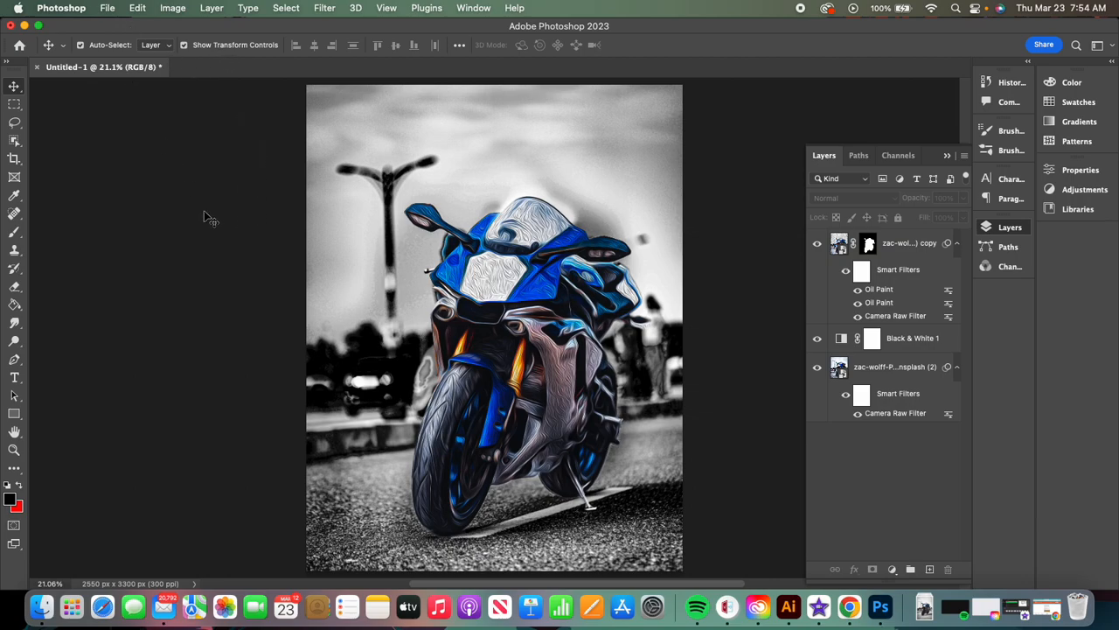
# - Save the document to Creative Cloud under the name Bike
pyautogui.click(106, 11)
pyautogui.click(130, 161)
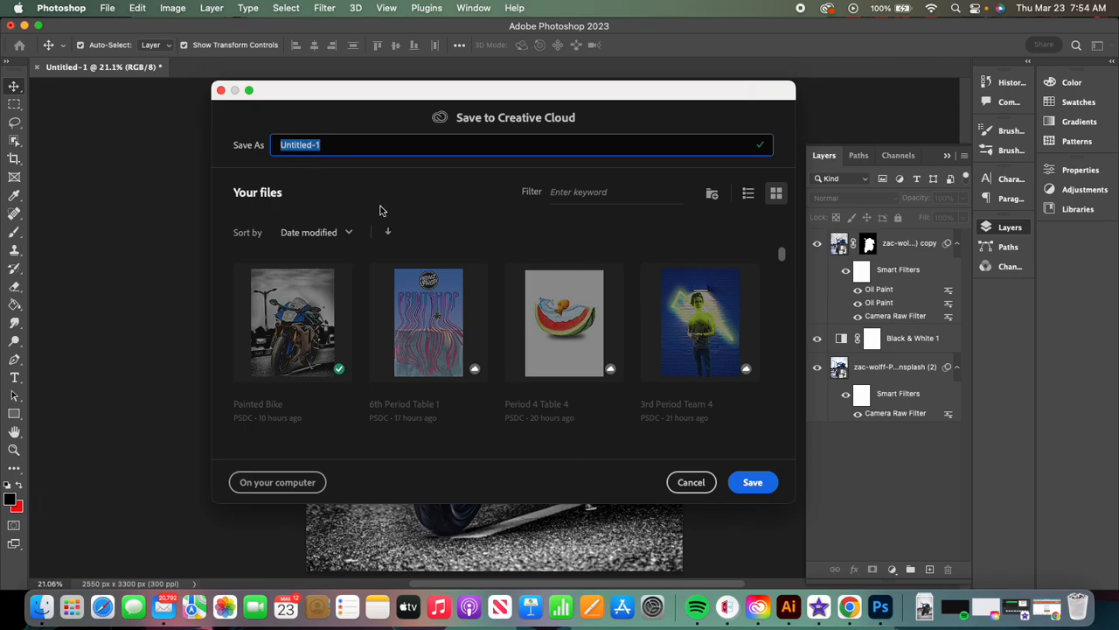
pyautogui.write('Bike')
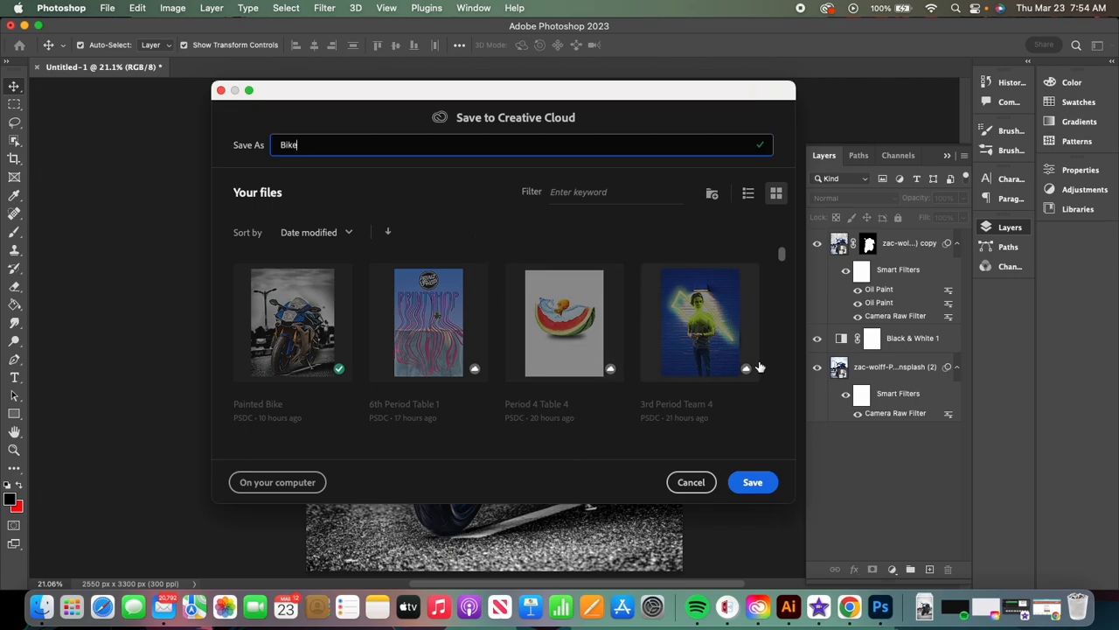
pyautogui.click(745, 482)
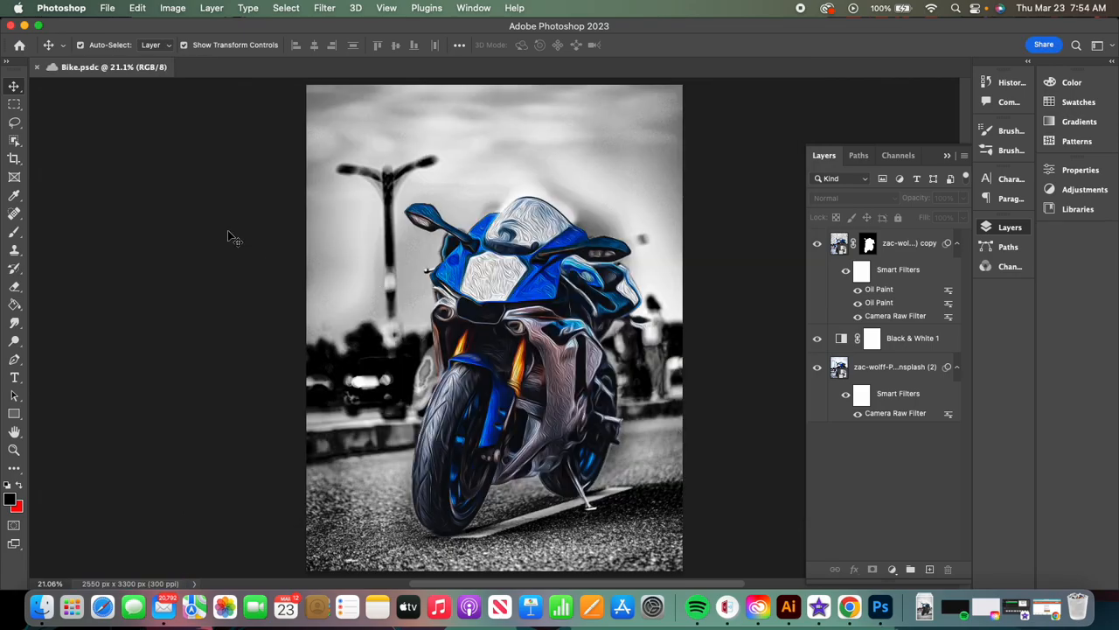
# - Save the document to the computer's Downloads folder as a Photoshop PDF named Bike, preserving Photoshop editing capabilities
pyautogui.click(107, 9)
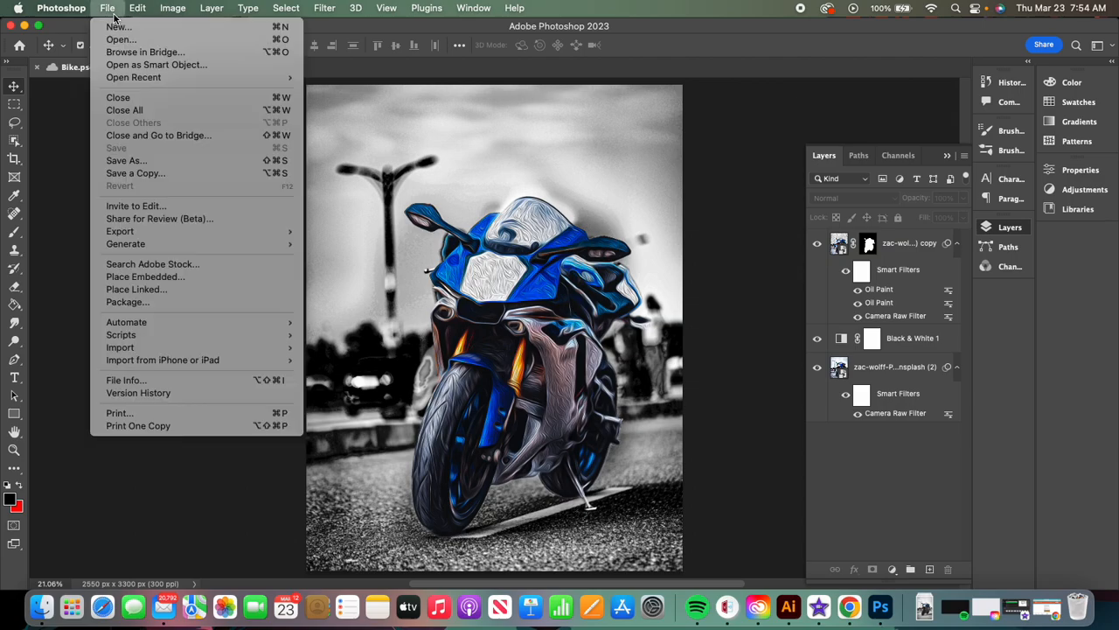
pyautogui.click(133, 161)
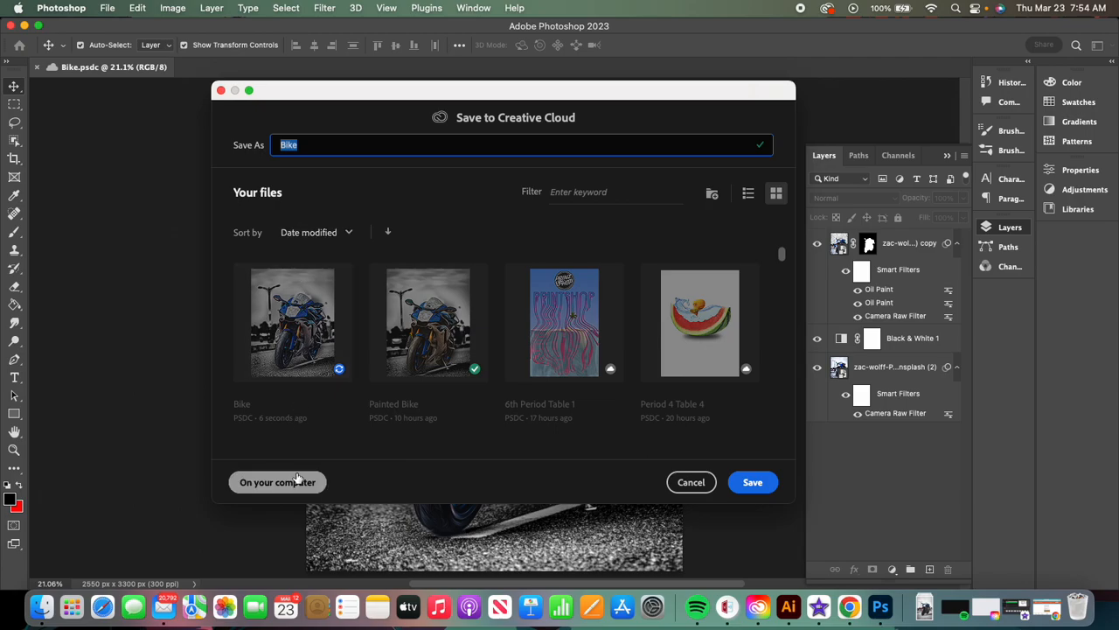
pyautogui.click(278, 481)
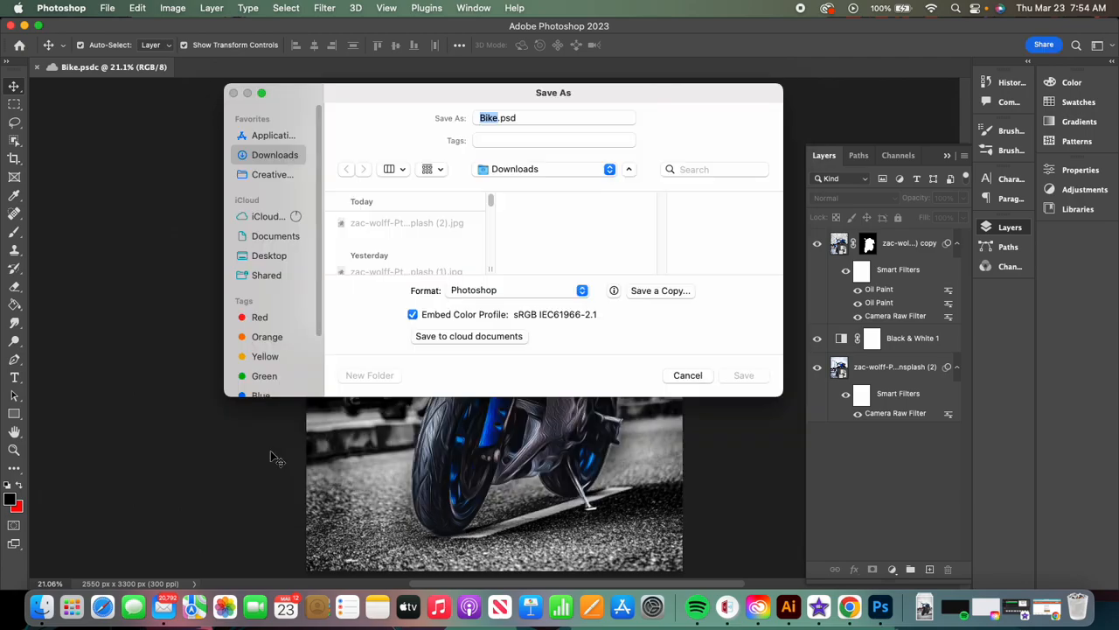
pyautogui.click(549, 290)
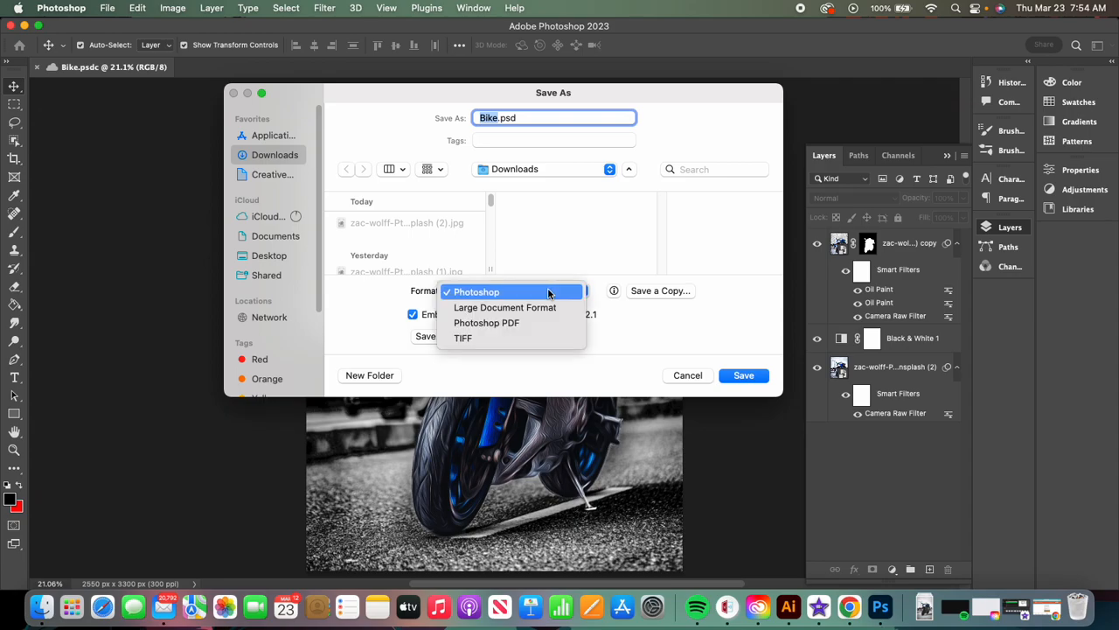
pyautogui.click(512, 322)
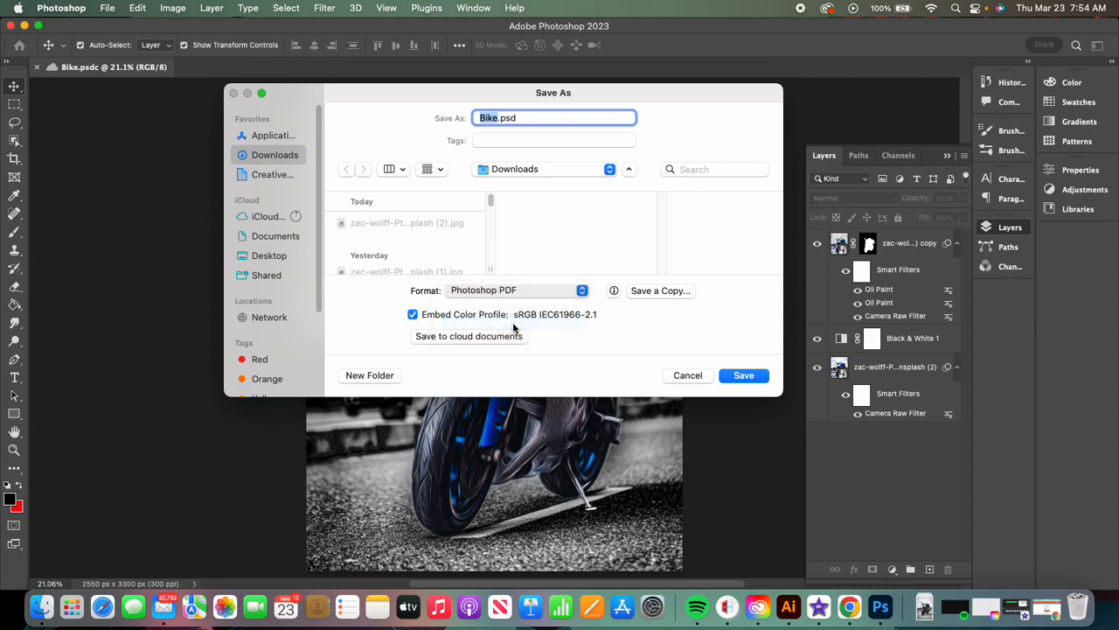
pyautogui.click(742, 377)
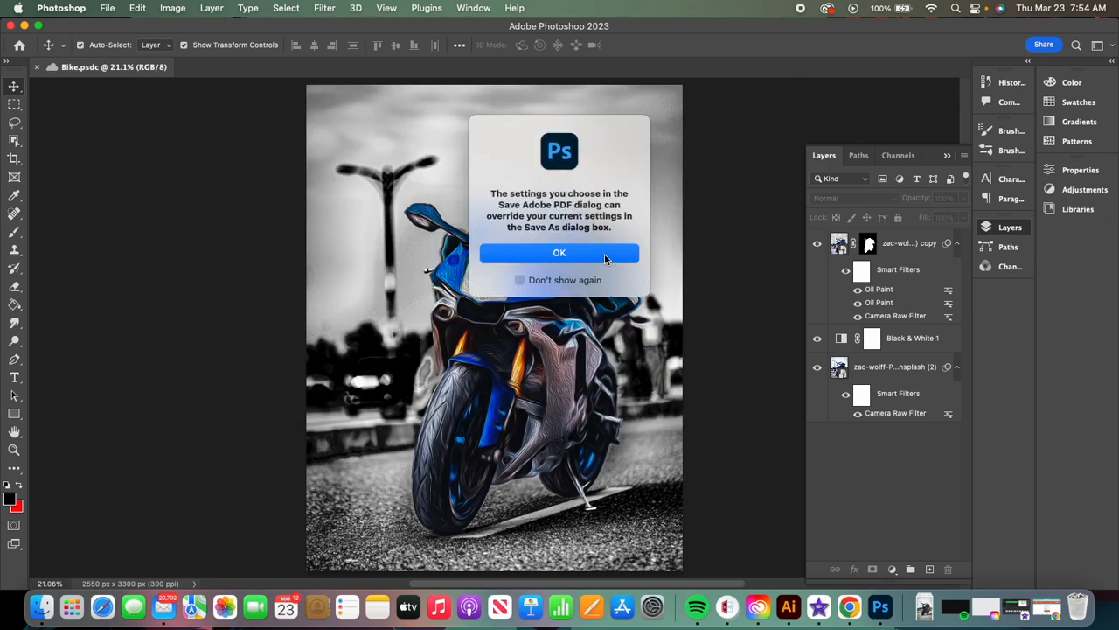
pyautogui.click(604, 256)
pyautogui.click(757, 478)
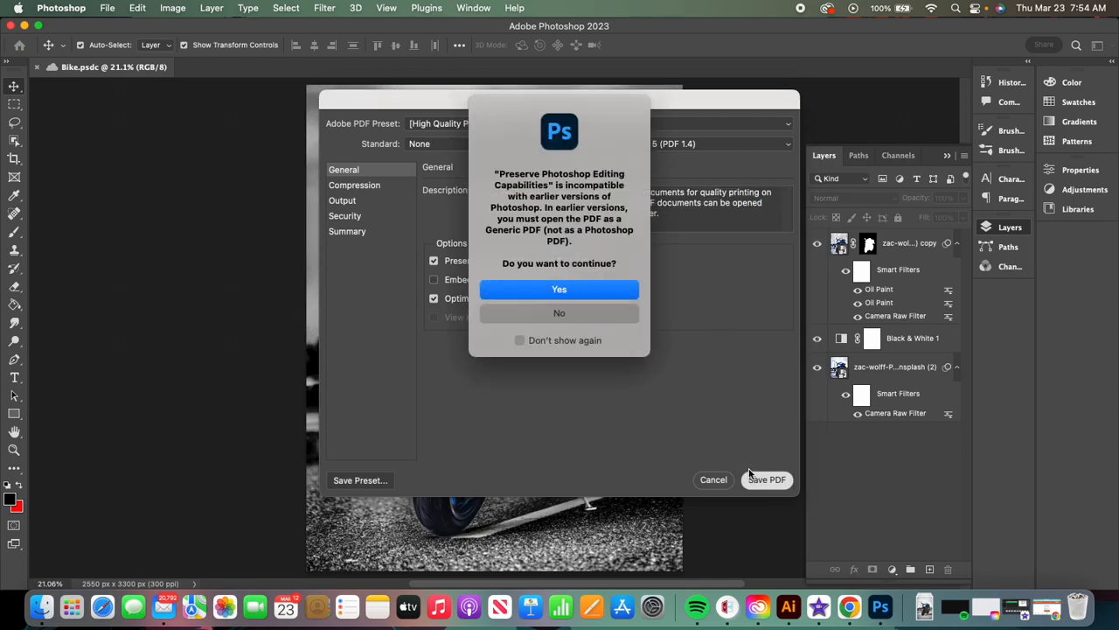
pyautogui.click(610, 290)
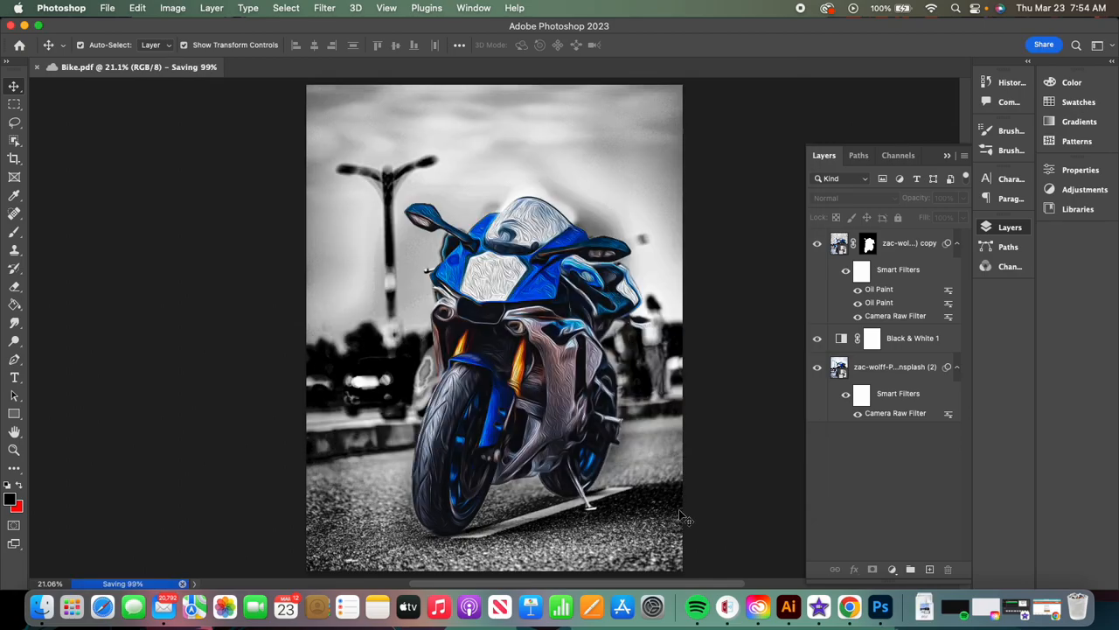